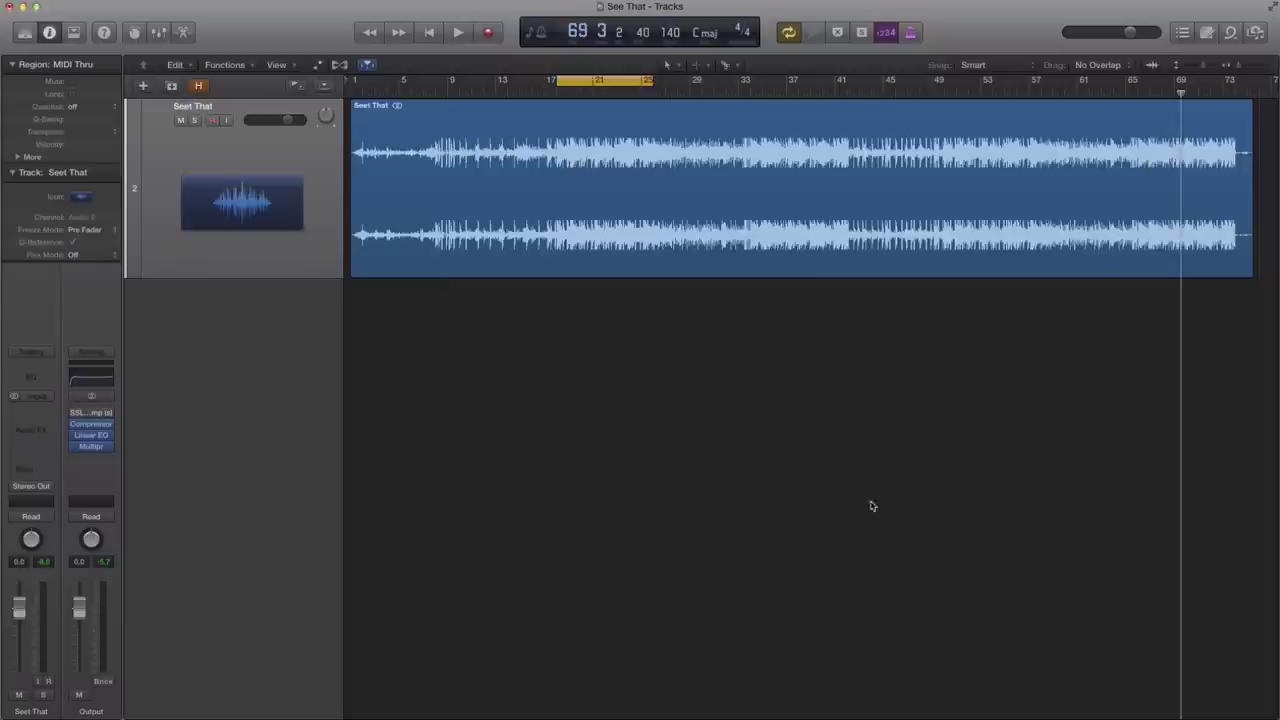
Step: Review the Compressor, Linear Phase EQ and Multipressor settings windows, closing each afterwards
click(75, 424)
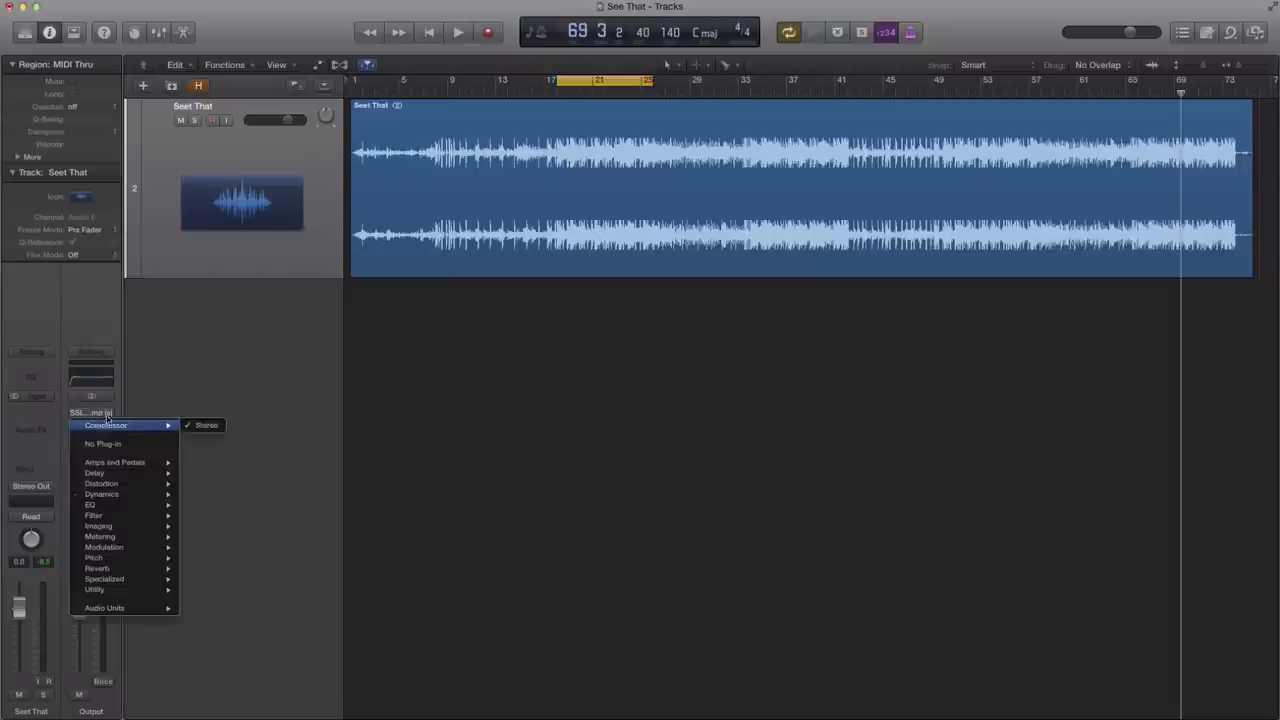
key(Escape)
click(90, 428)
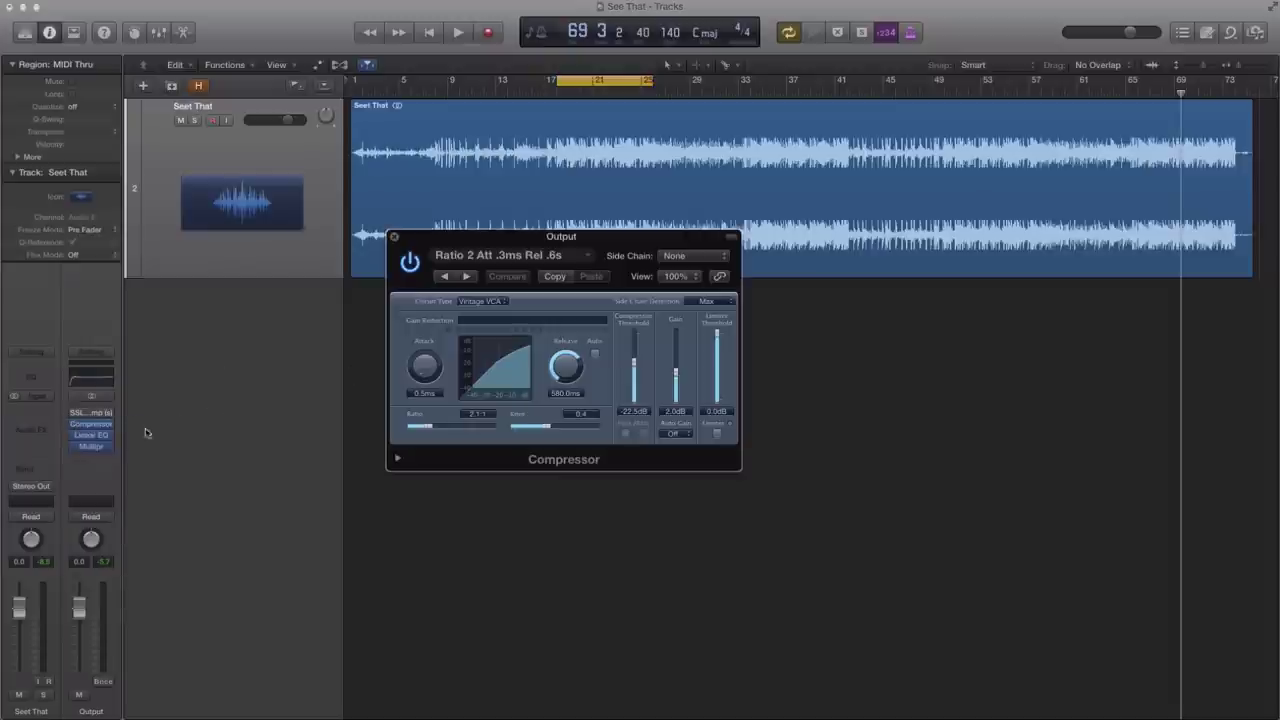
click(90, 435)
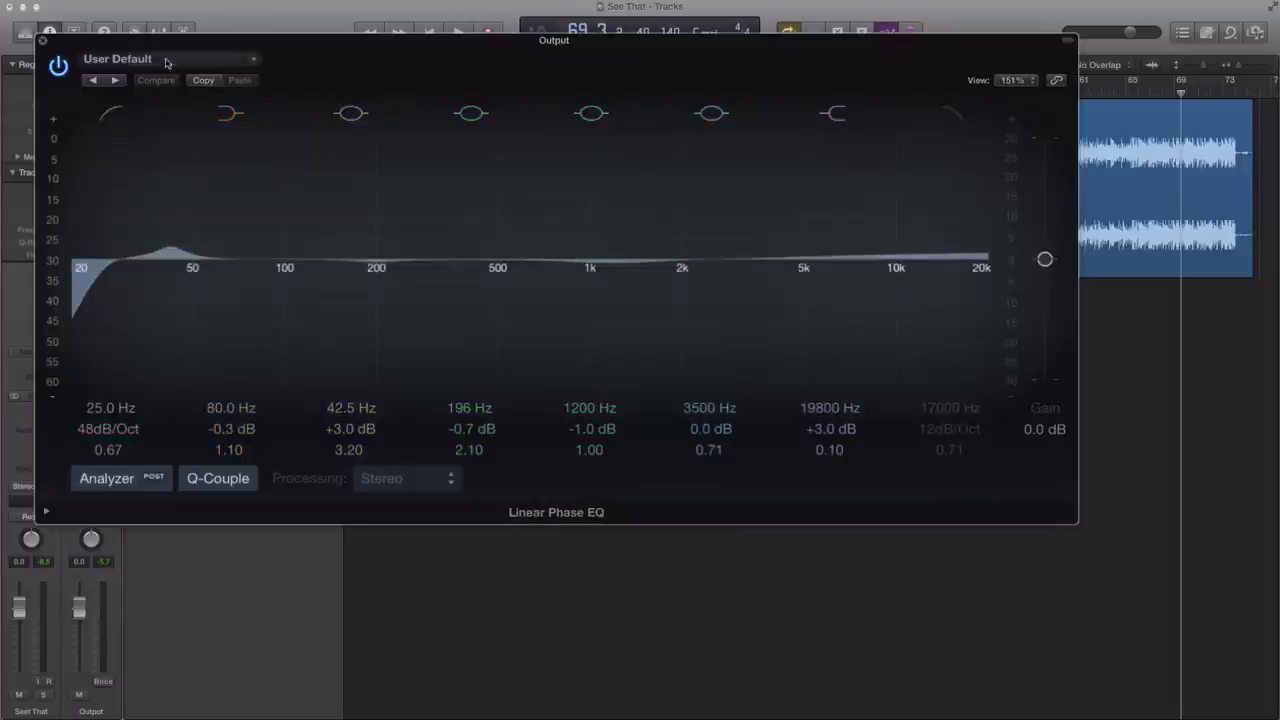
click(38, 40)
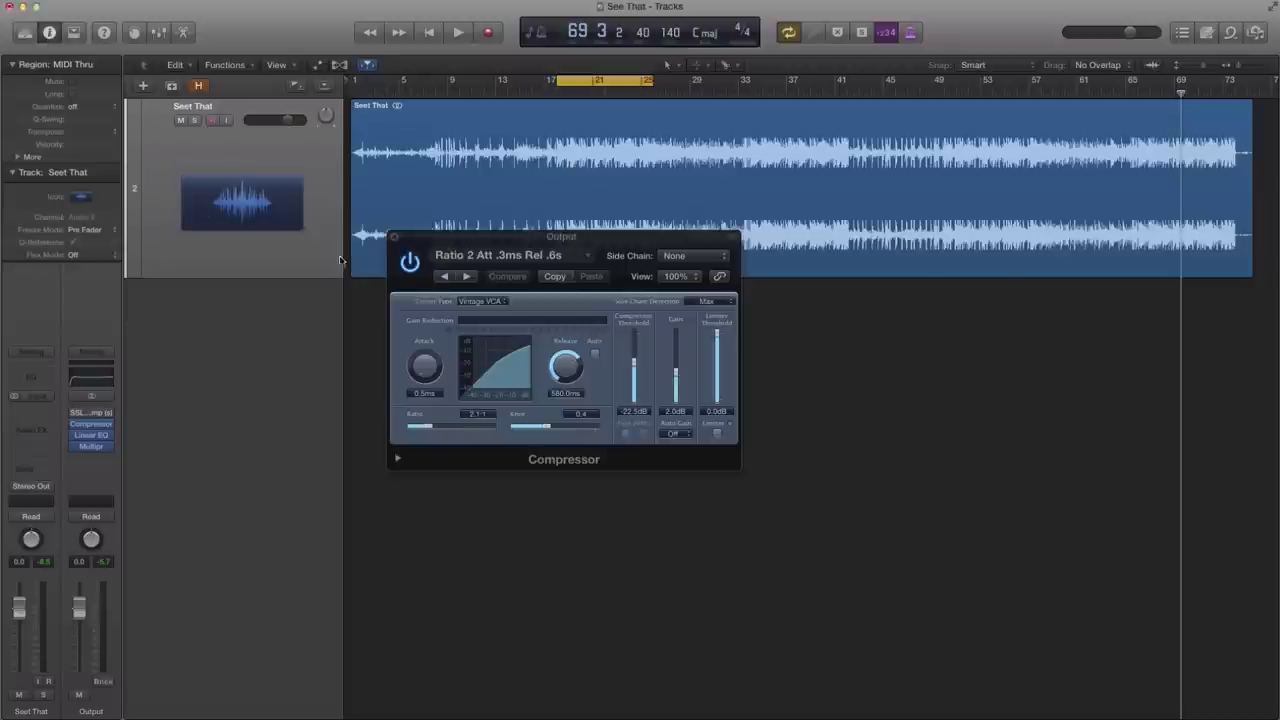
click(399, 241)
click(90, 446)
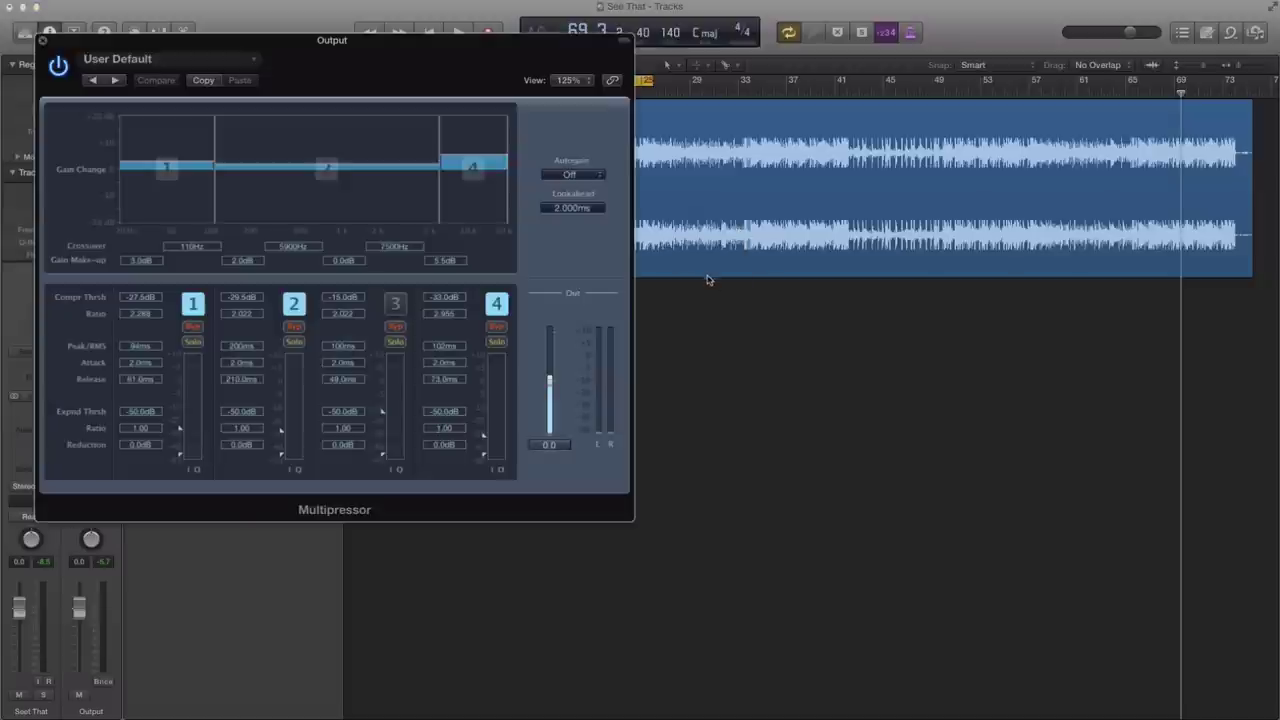
click(40, 41)
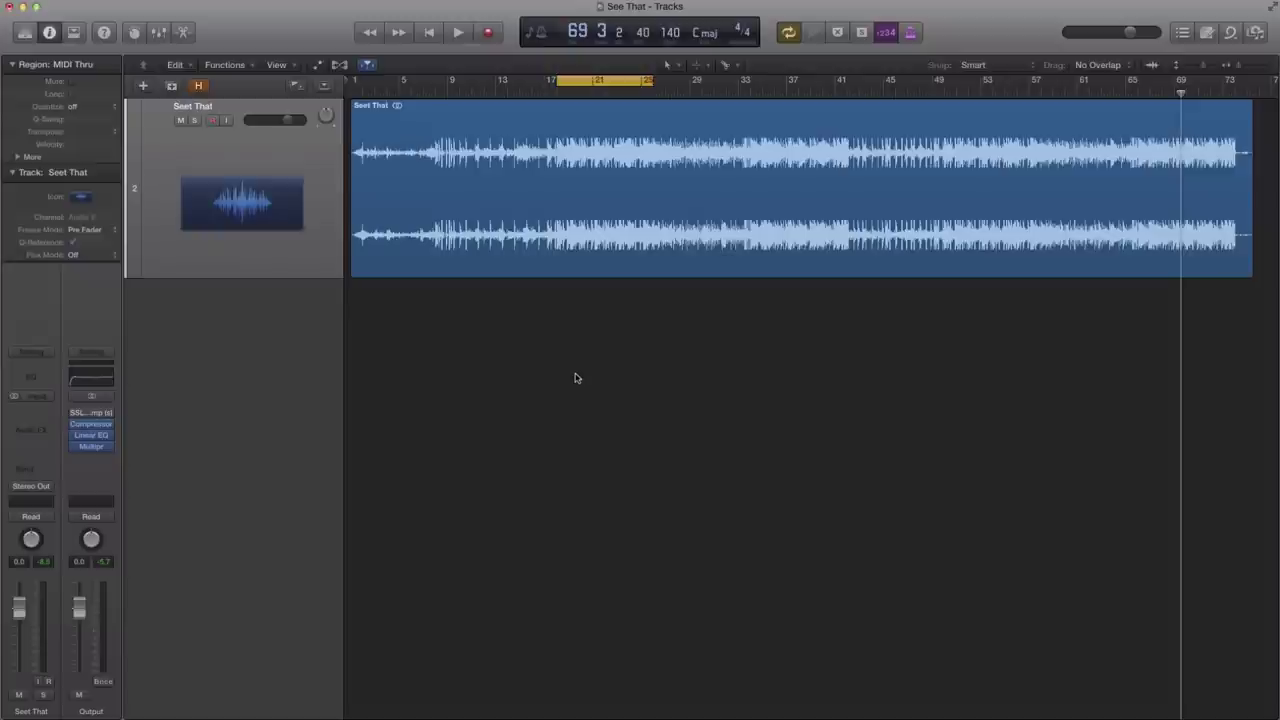
Step: Insert a stereo Spreader in the slot below Multipressor and centre its window on screen
click(107, 457)
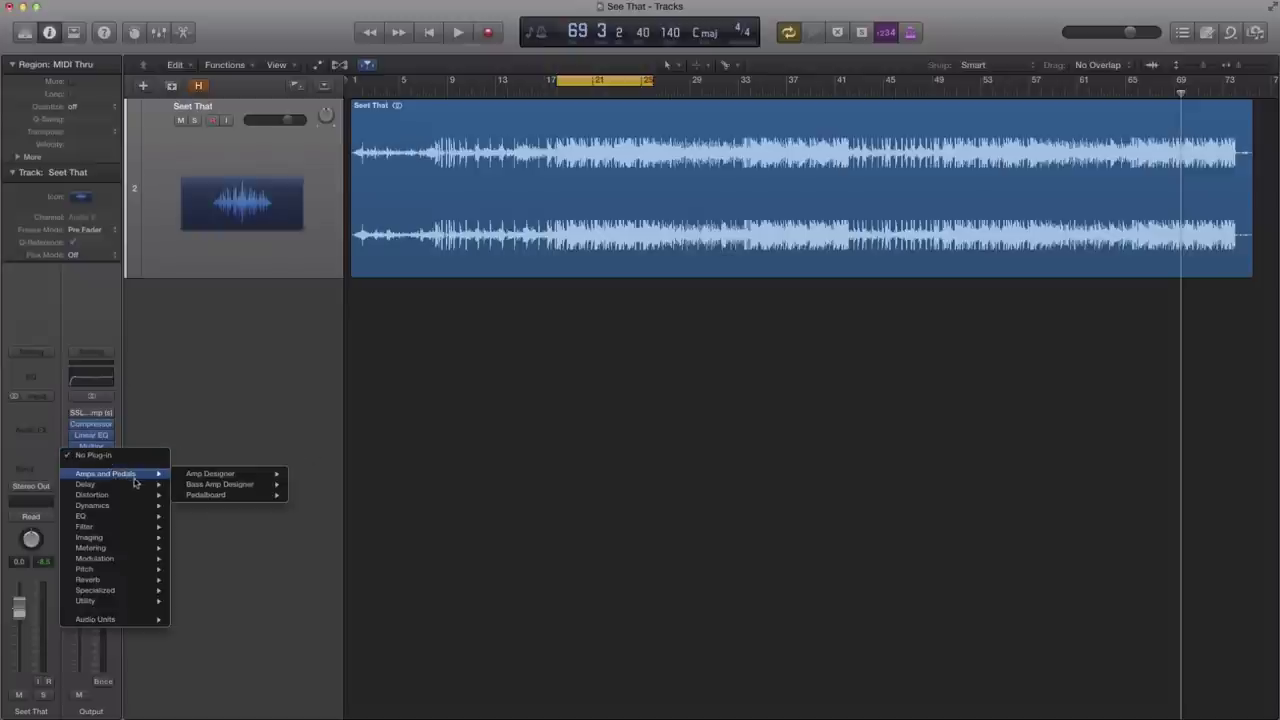
mouse_move(146, 495)
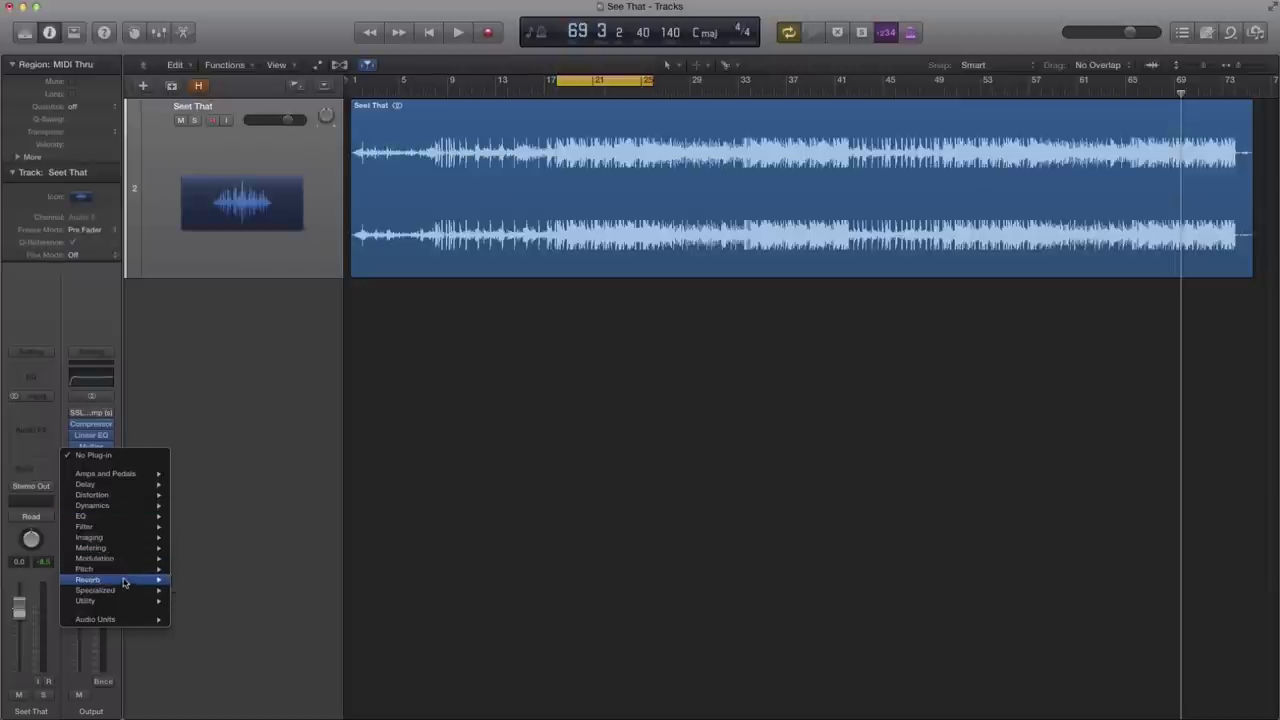
mouse_move(125, 550)
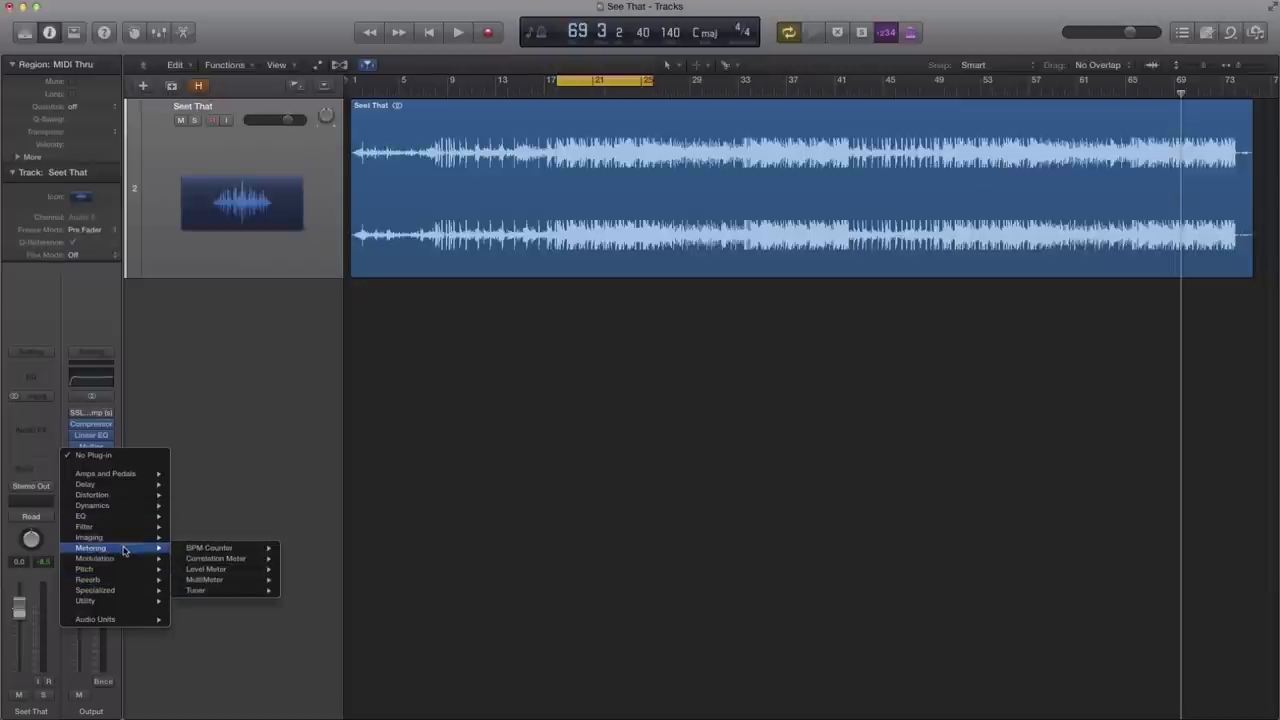
mouse_move(210, 550)
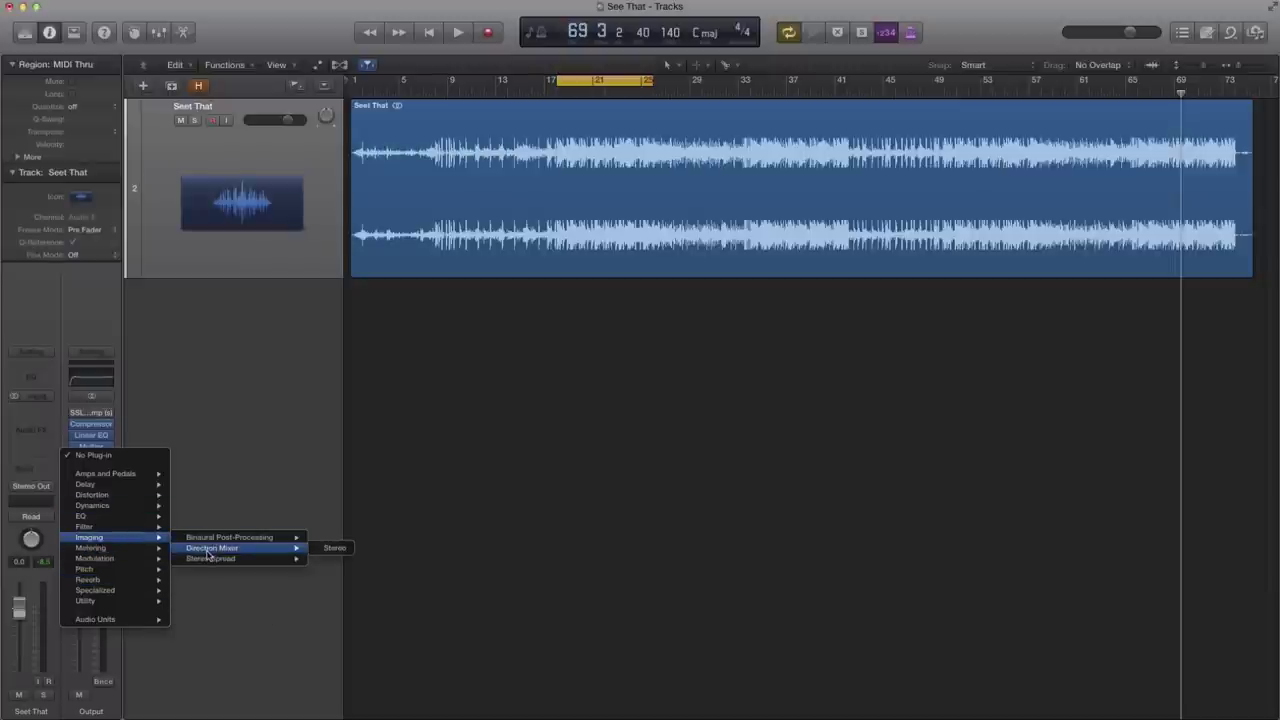
mouse_move(93, 591)
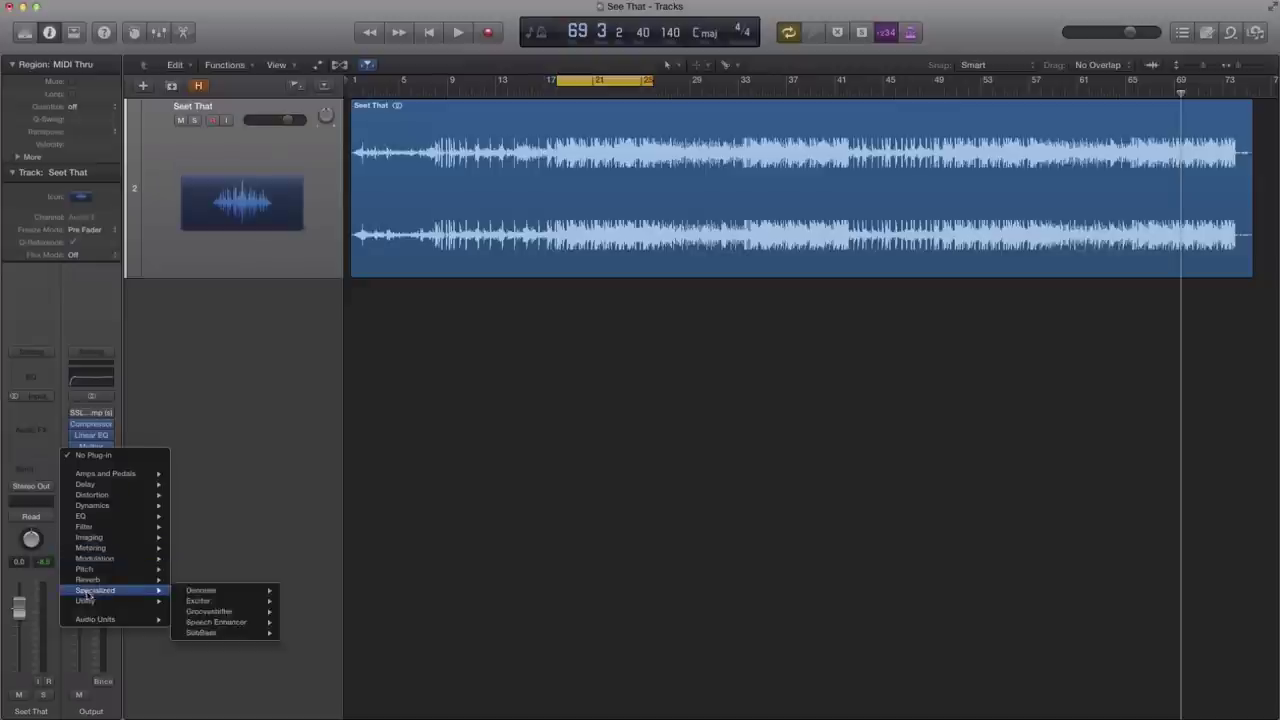
mouse_move(210, 656)
click(305, 653)
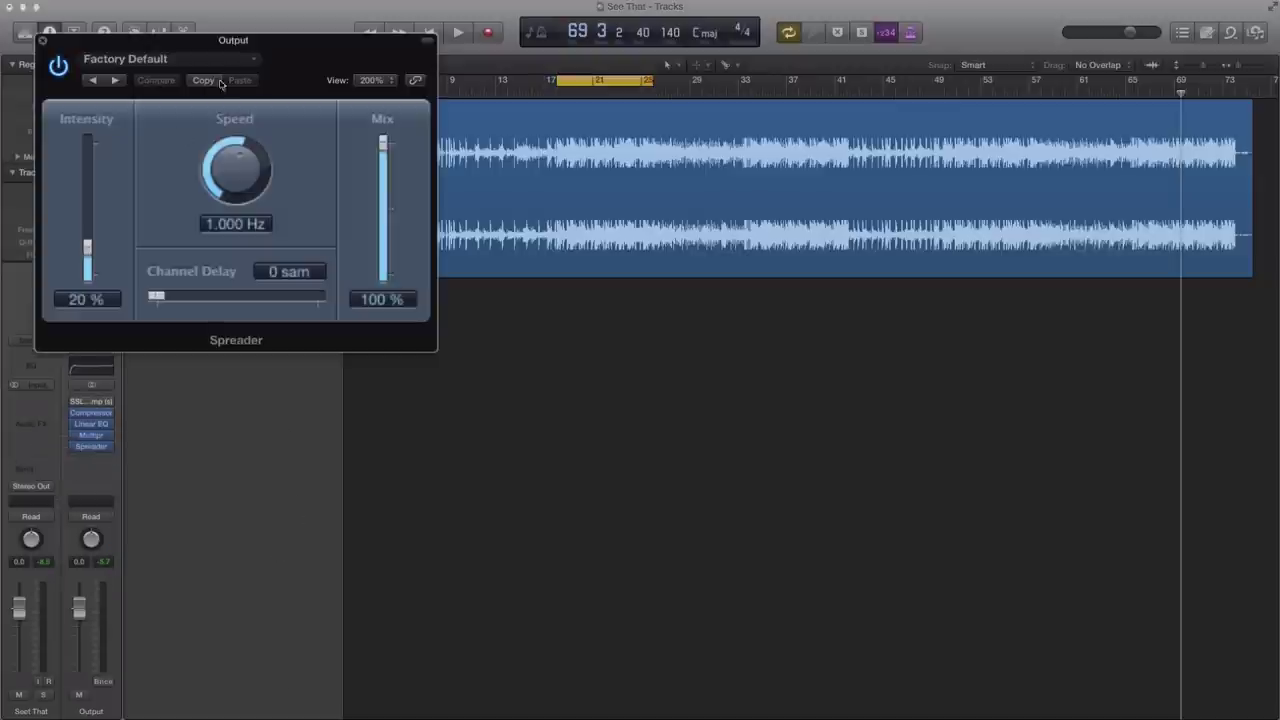
drag(253, 52, 648, 208)
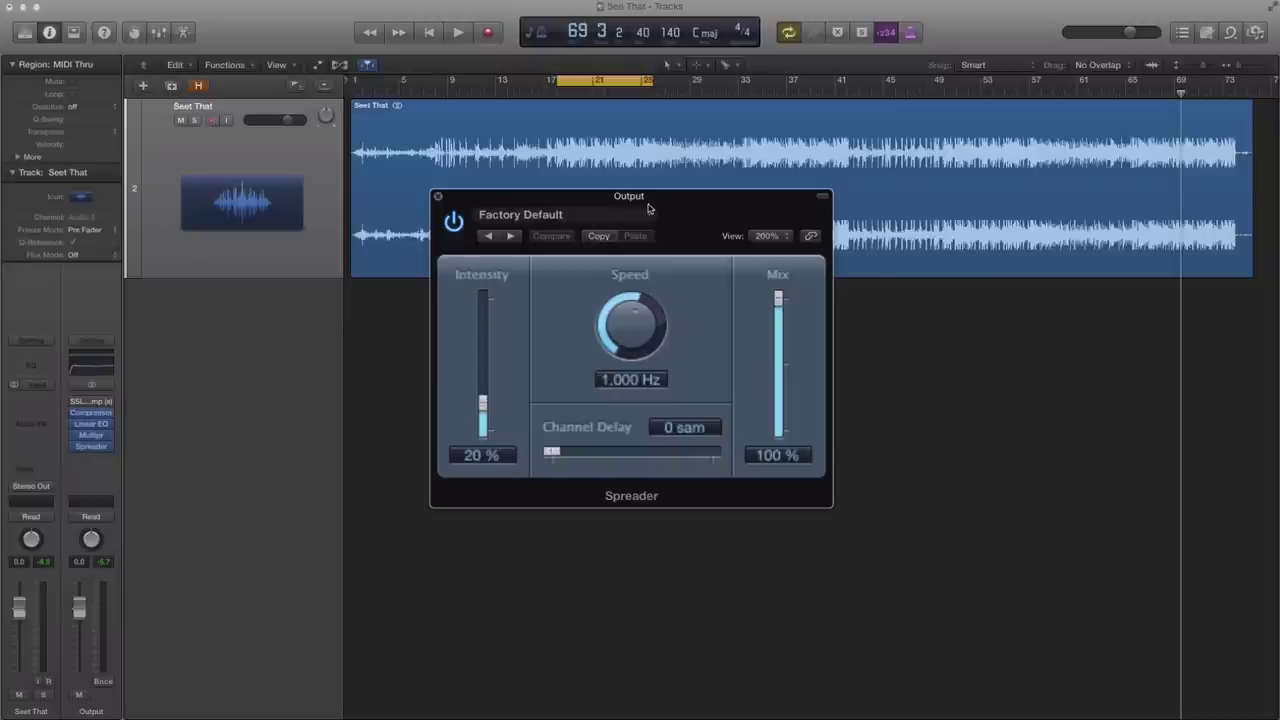
drag(650, 208, 661, 151)
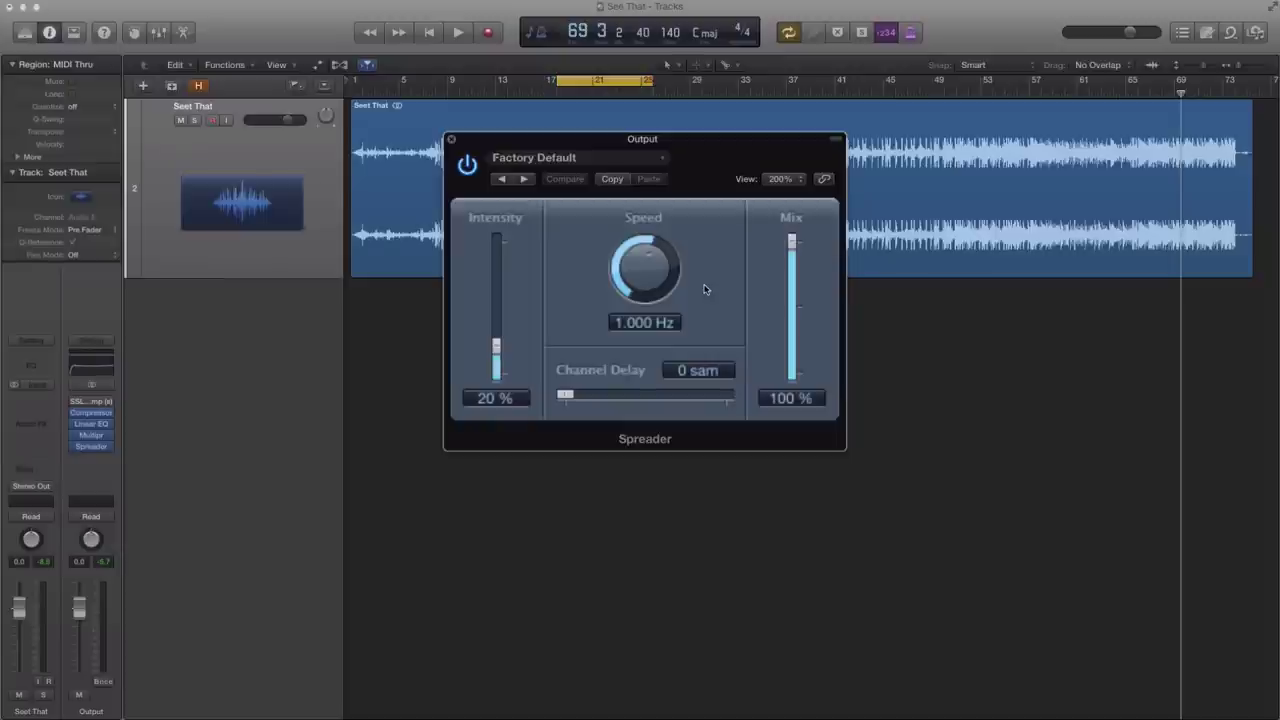
Step: Insert a stereo Correlation Meter from Metering in the slot below the Spreader
click(110, 457)
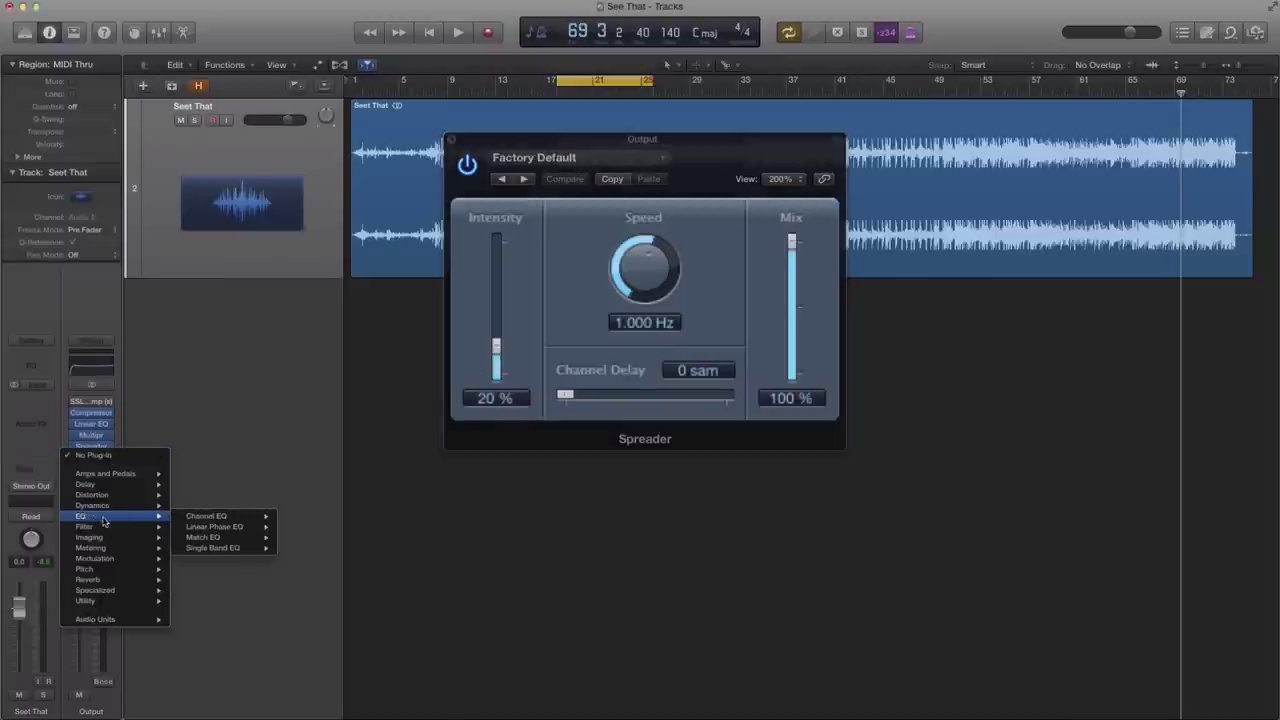
mouse_move(103, 540)
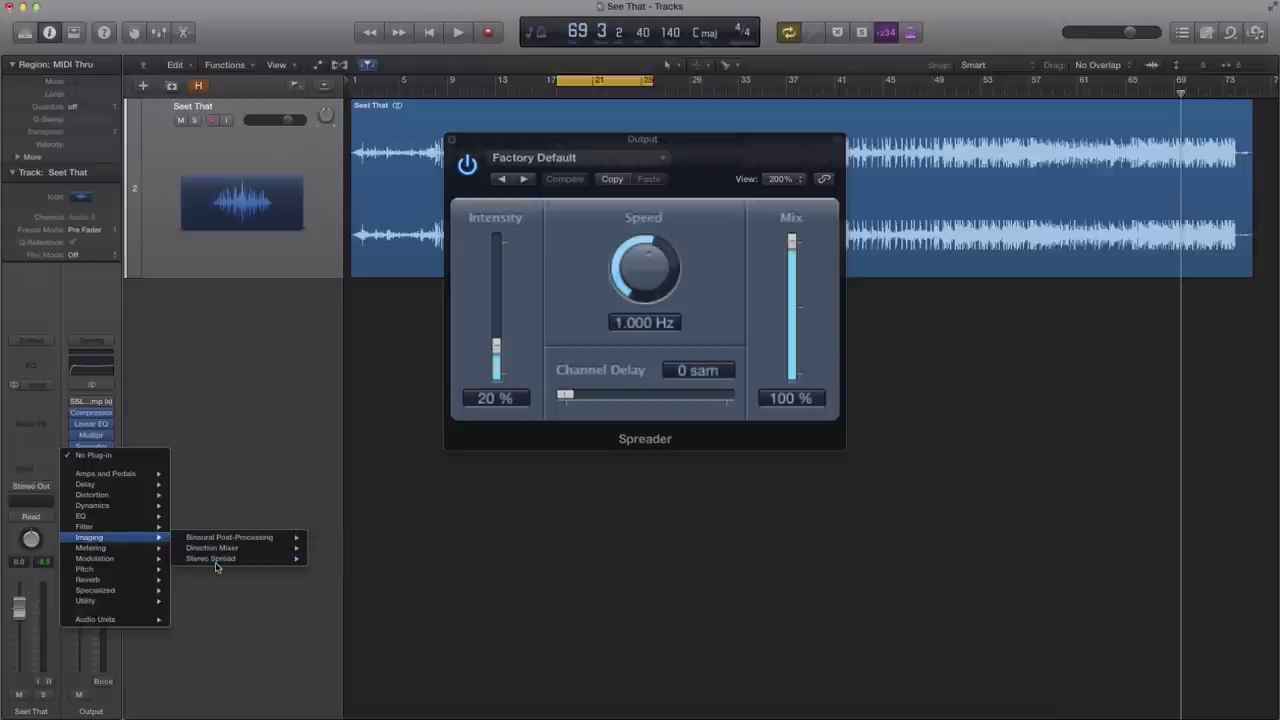
mouse_move(157, 549)
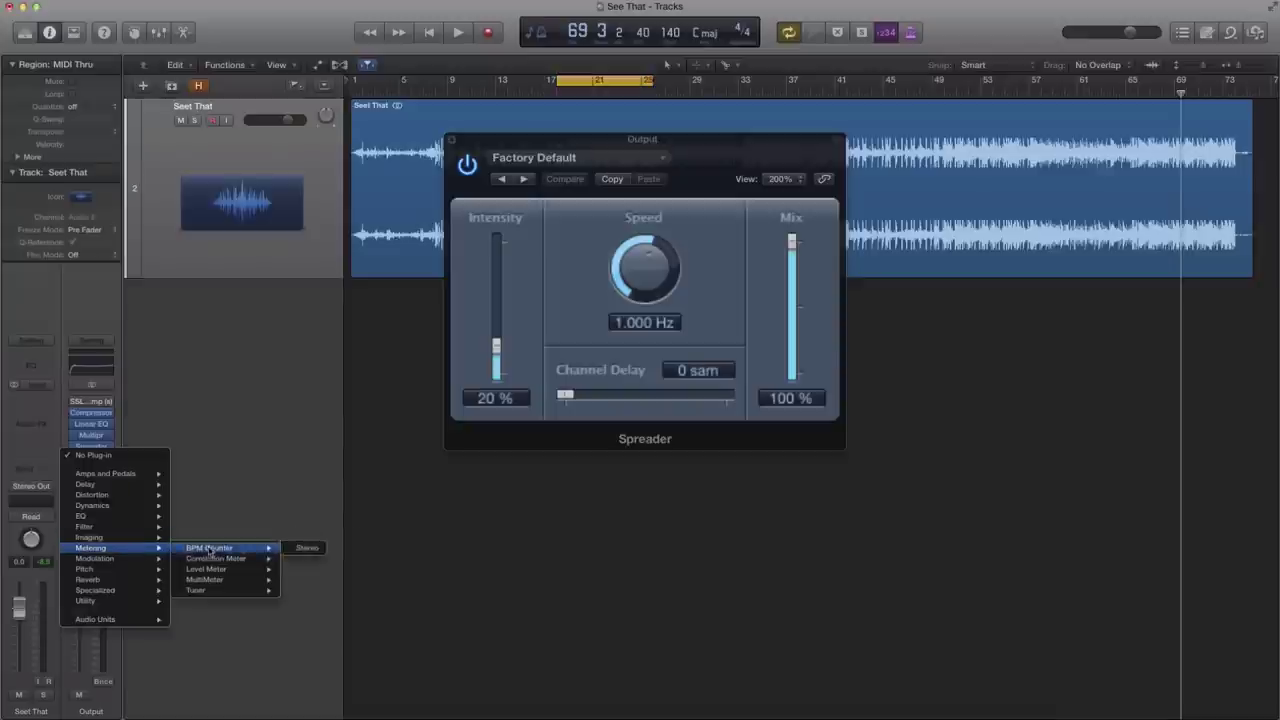
mouse_move(220, 560)
click(303, 558)
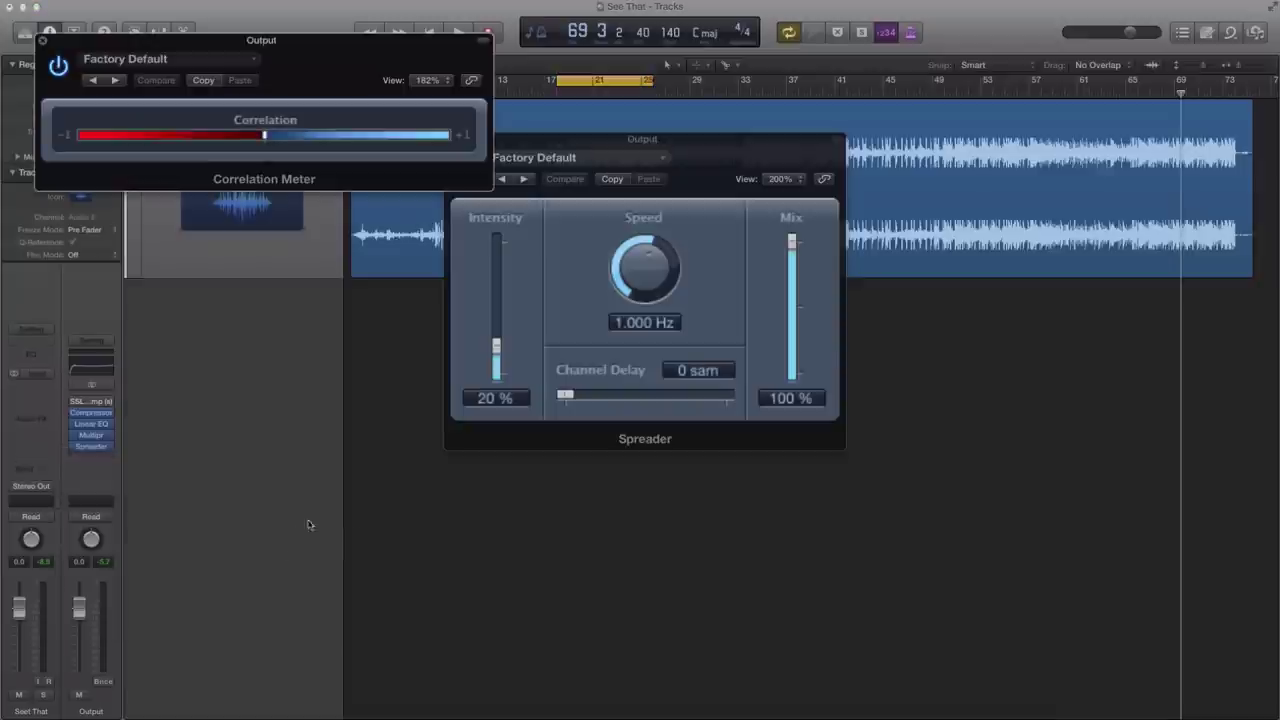
Step: Place the Correlation Meter window at top centre with the Spreader window below it
drag(405, 50, 789, 98)
click(742, 275)
drag(706, 150, 695, 260)
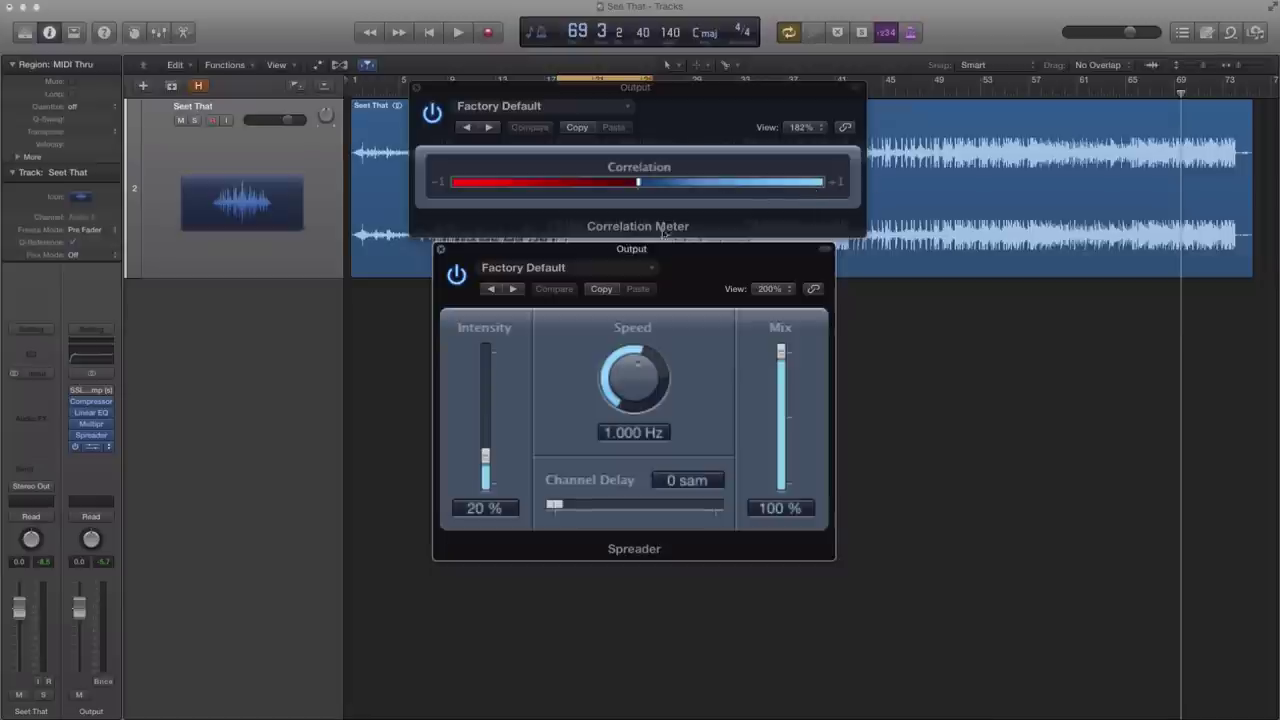
Step: Move the cycle range to bars 40–48 and load the Spreader's Stereo Spread preset
drag(594, 78, 924, 88)
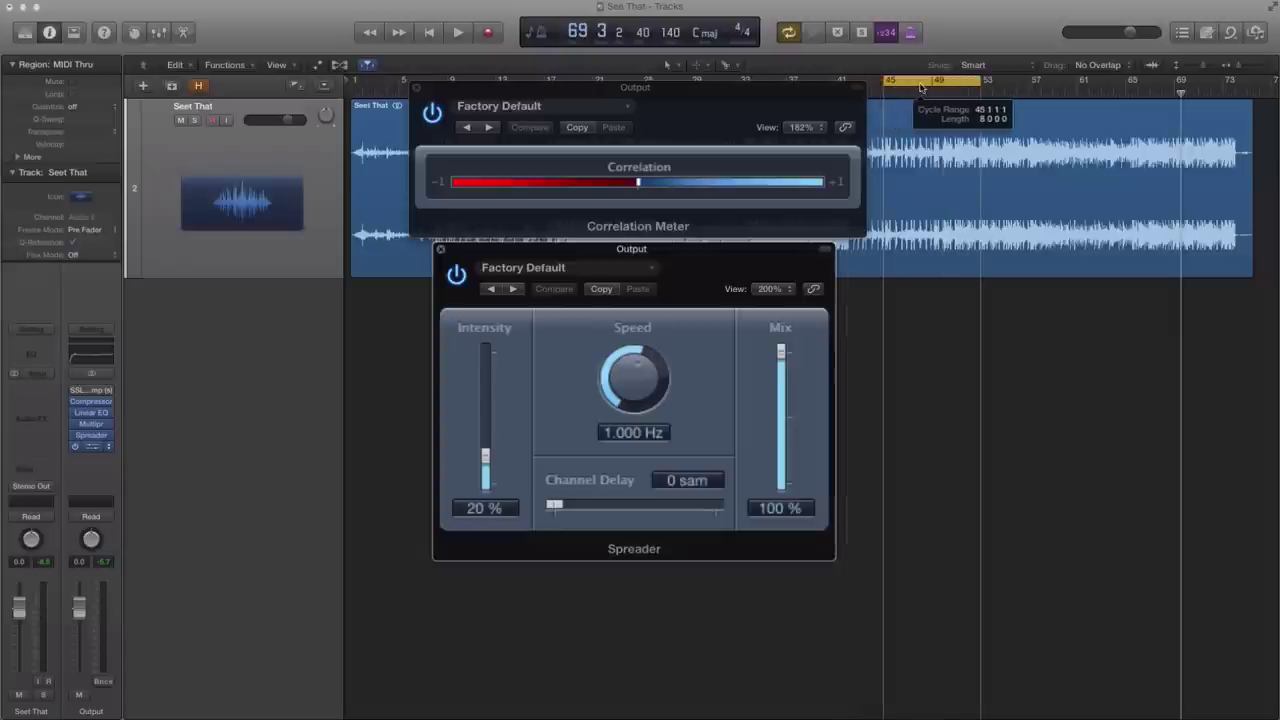
click(456, 273)
click(456, 273)
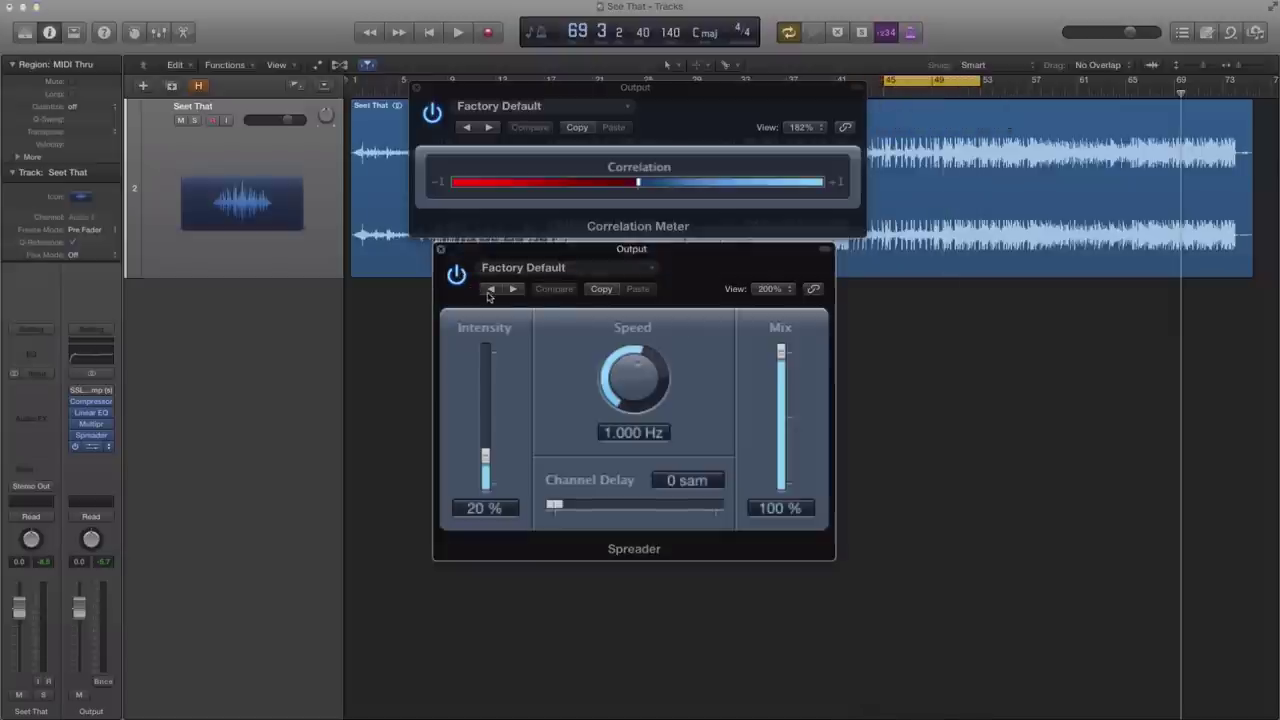
click(540, 270)
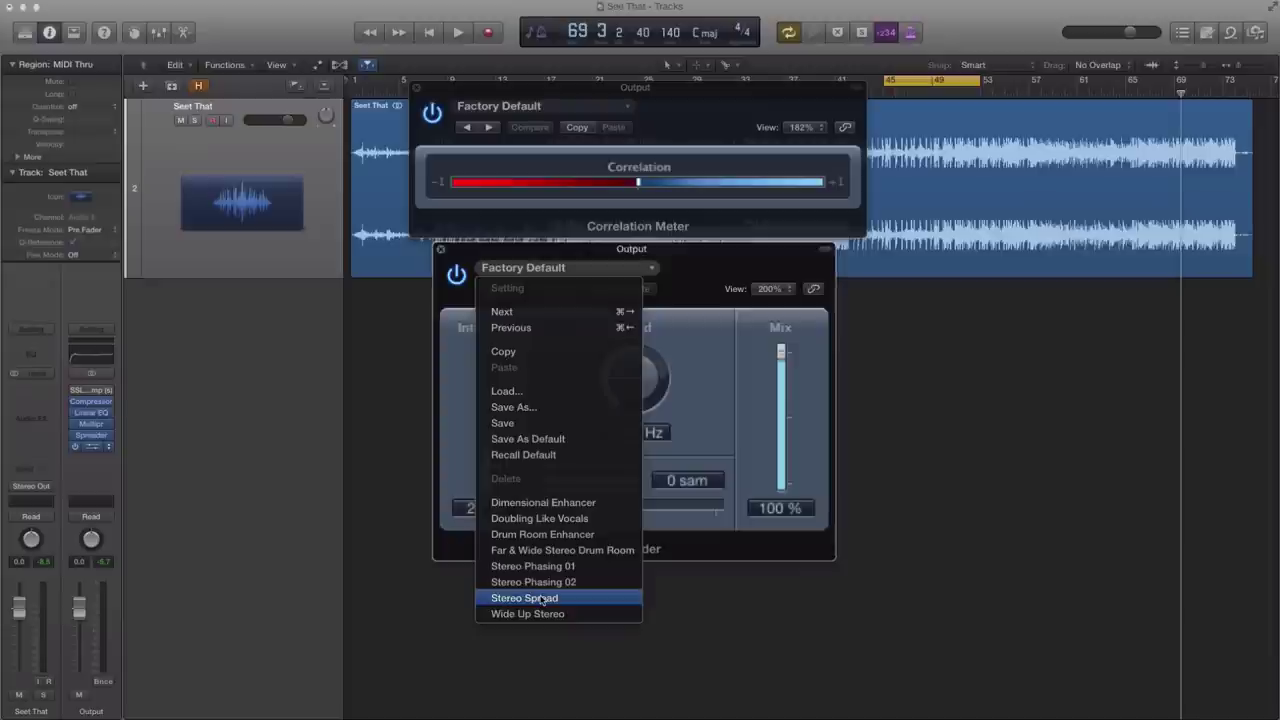
click(539, 598)
Step: Play the loop comparing Spreader on versus bypassed, shifting the cycle to bars 50–58
key(space)
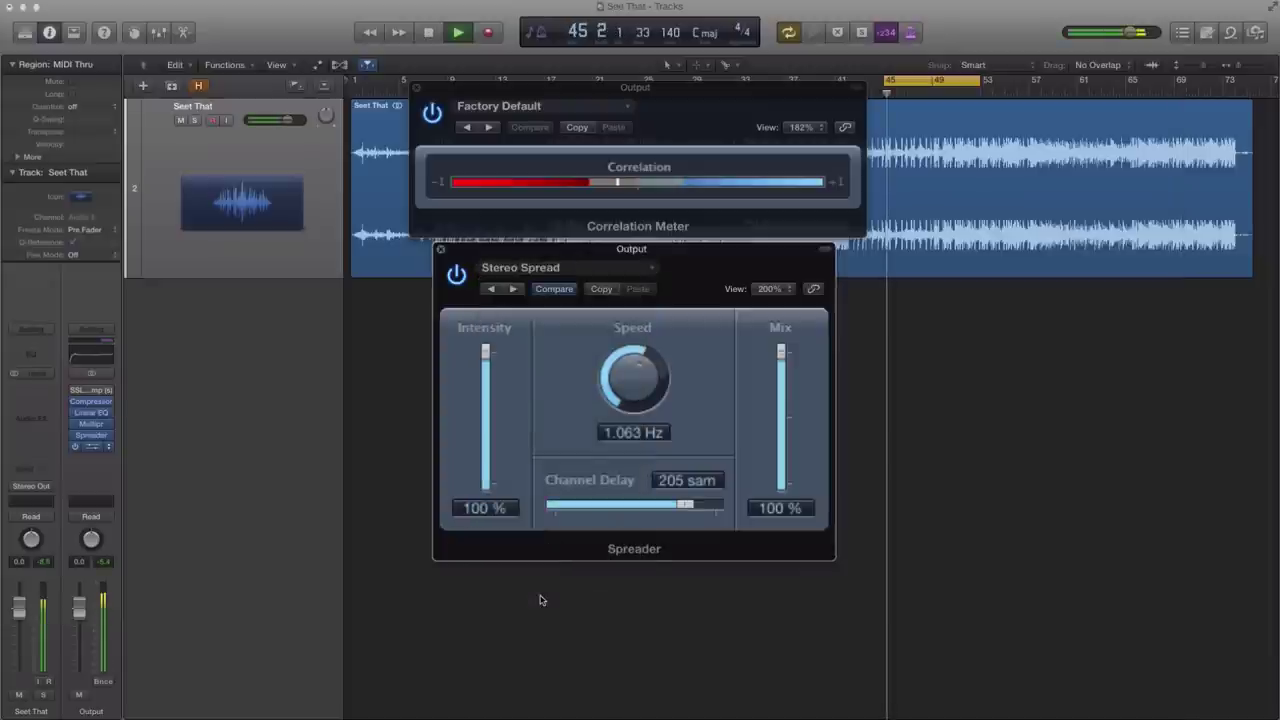
click(456, 277)
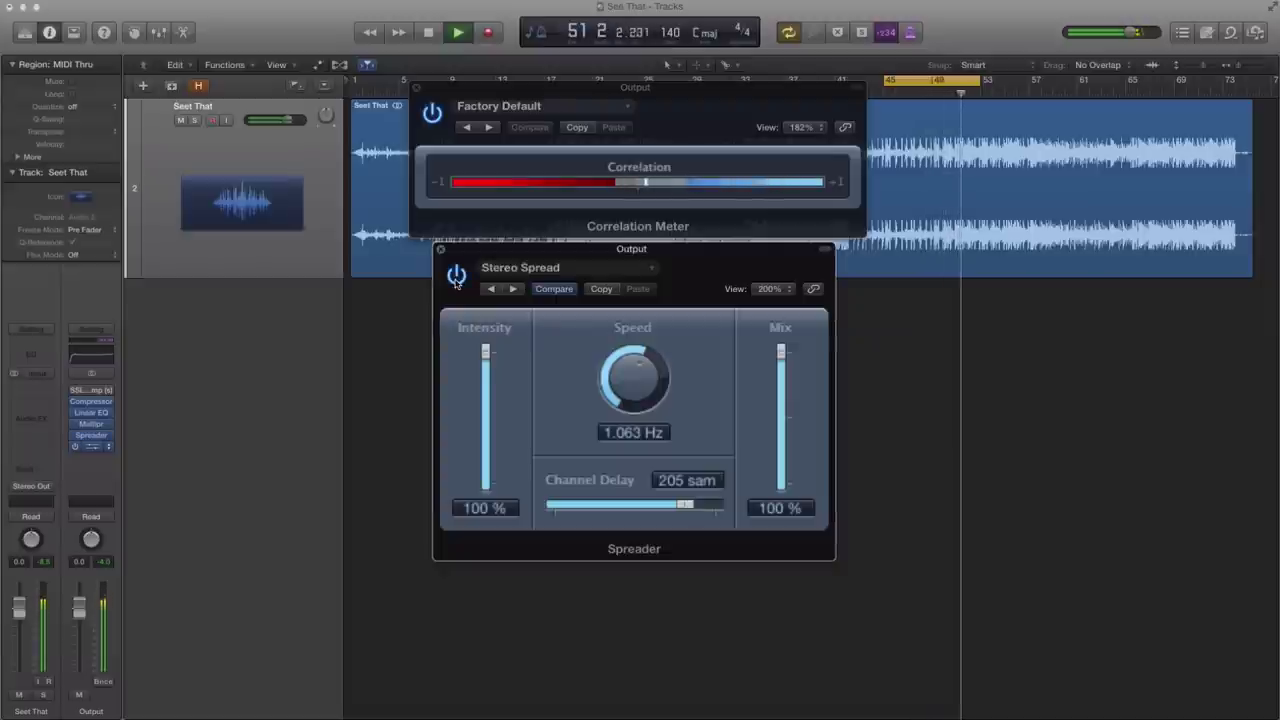
click(456, 277)
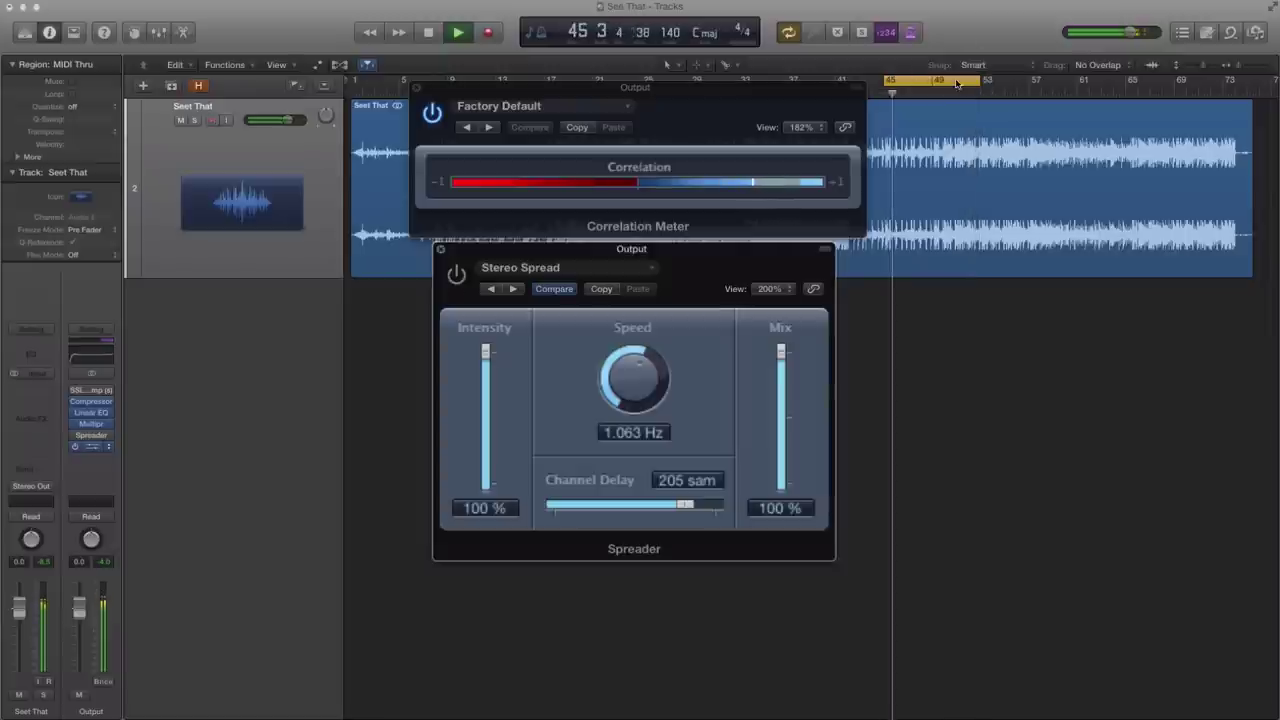
drag(958, 80, 1024, 84)
click(843, 222)
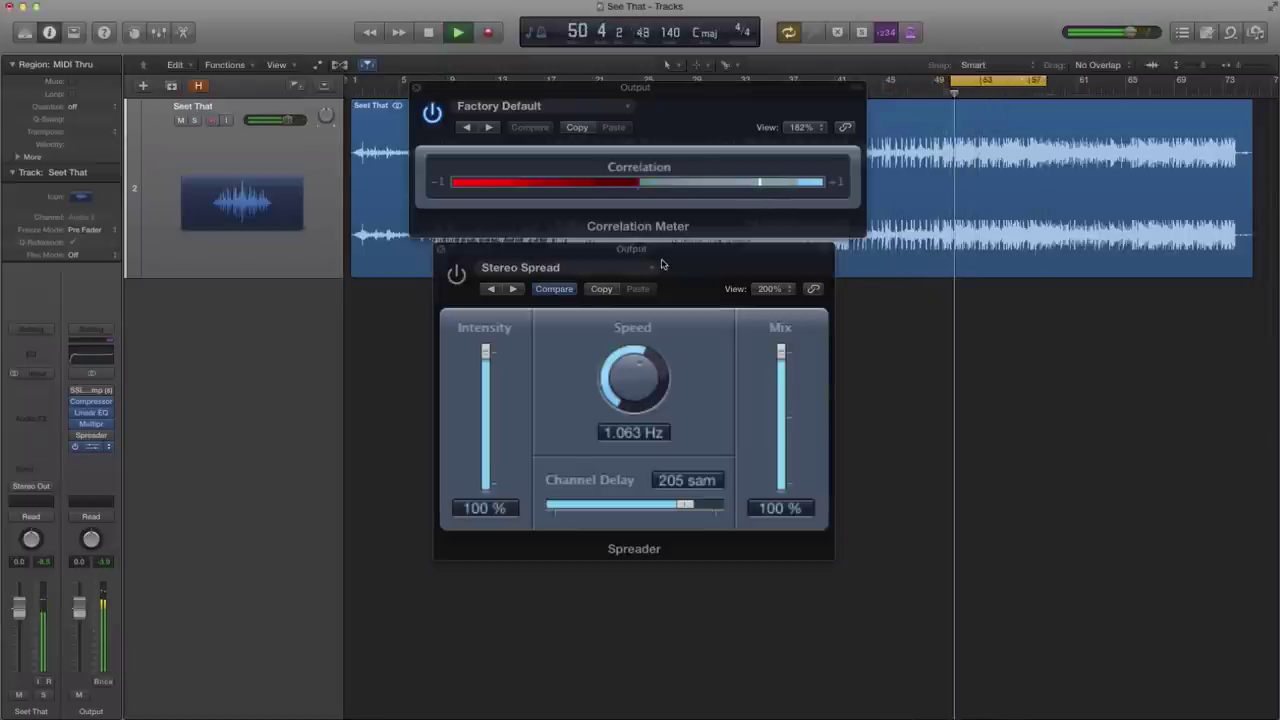
click(455, 278)
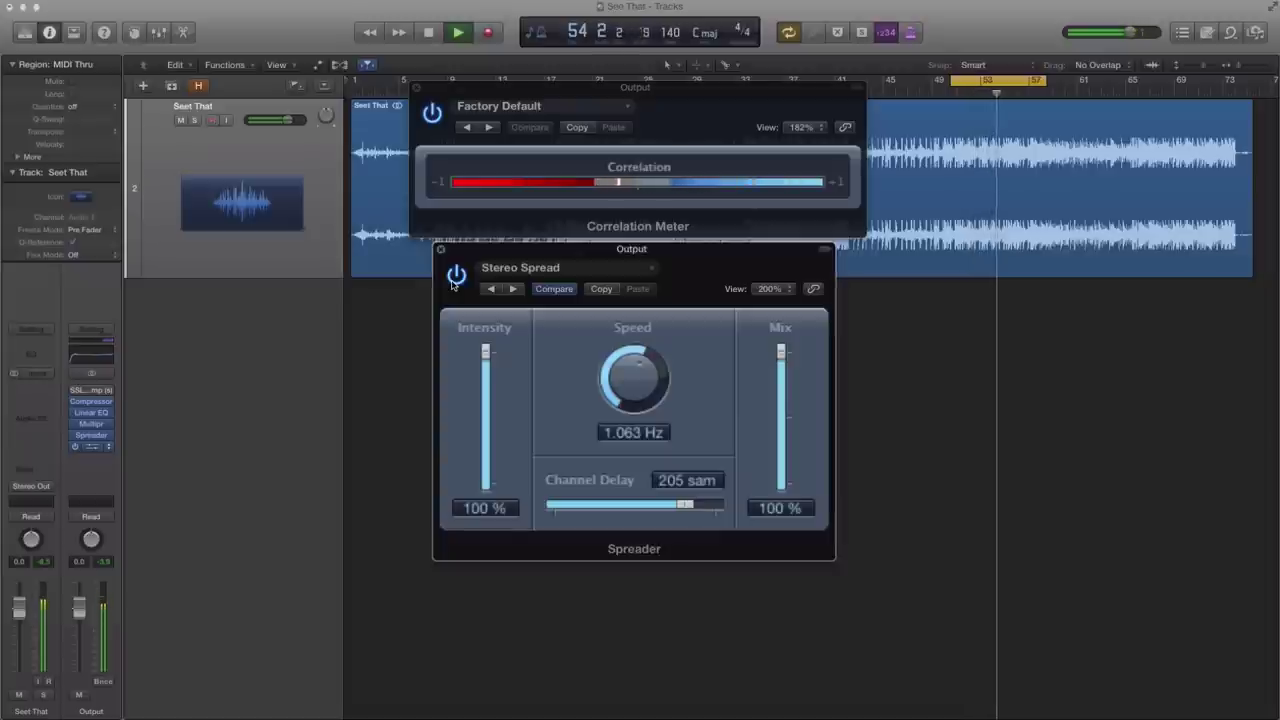
key(space)
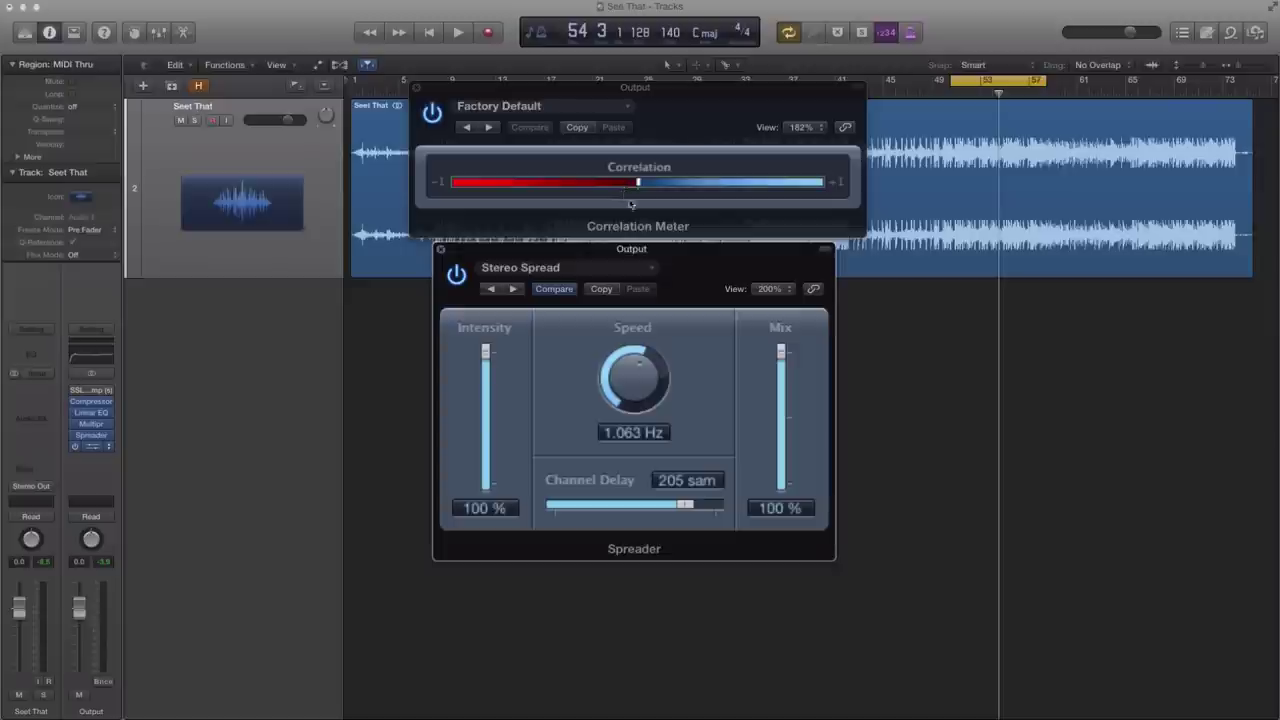
Step: Keep the Stereo Spread preset, trial slightly lower mix and intensity, and slow Speed to 0.250 Hz
click(570, 268)
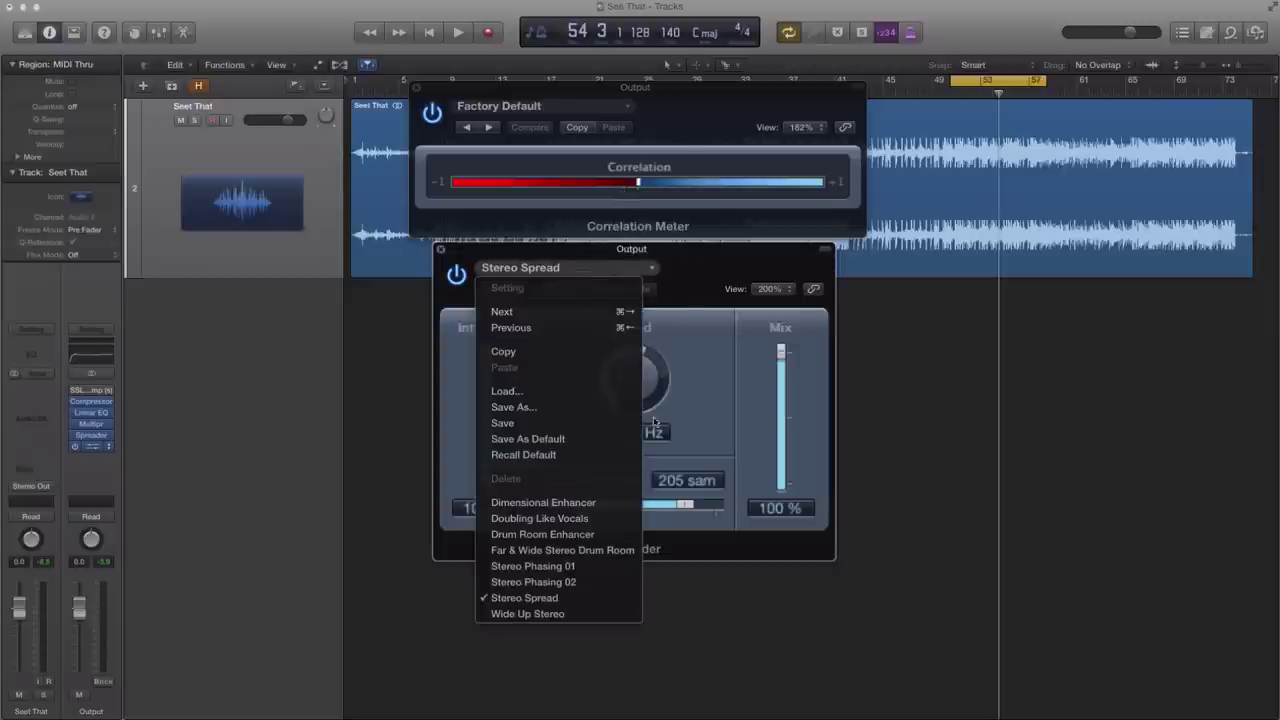
click(723, 272)
drag(772, 362, 677, 357)
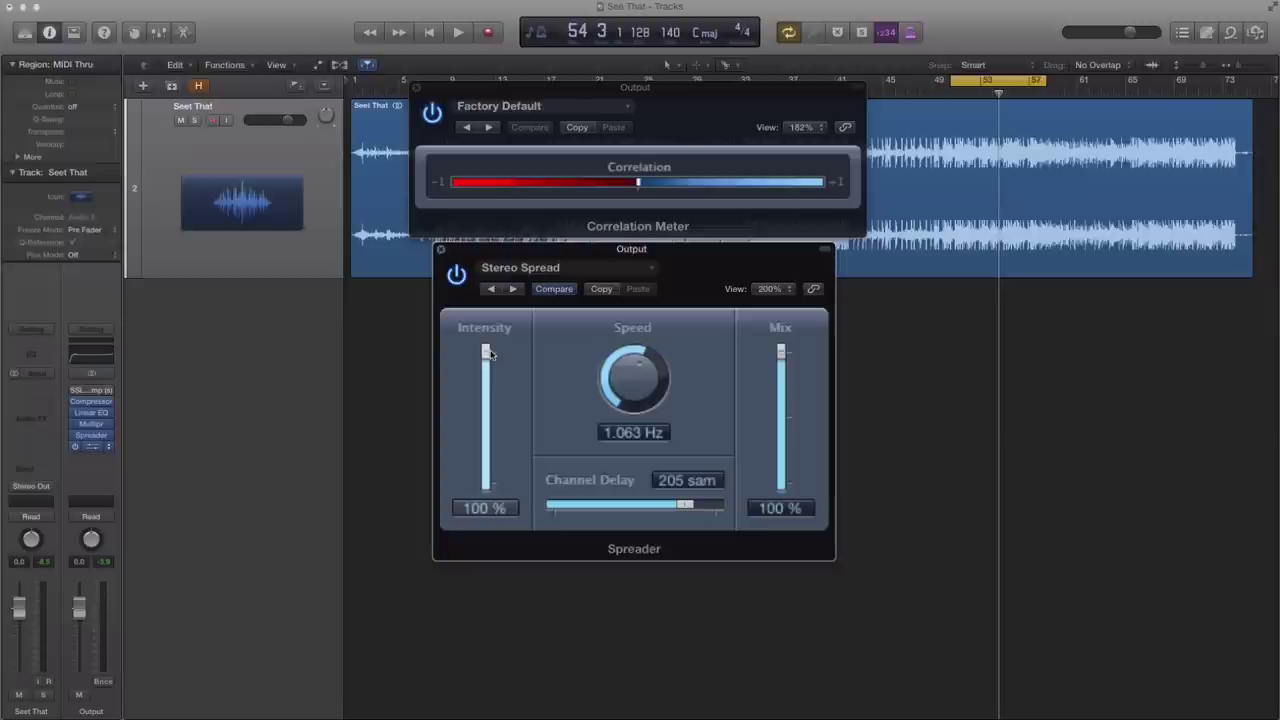
mouse_move(486, 352)
mouse_down()
mouse_move(487, 334)
mouse_move(484, 574)
mouse_move(486, 342)
mouse_up()
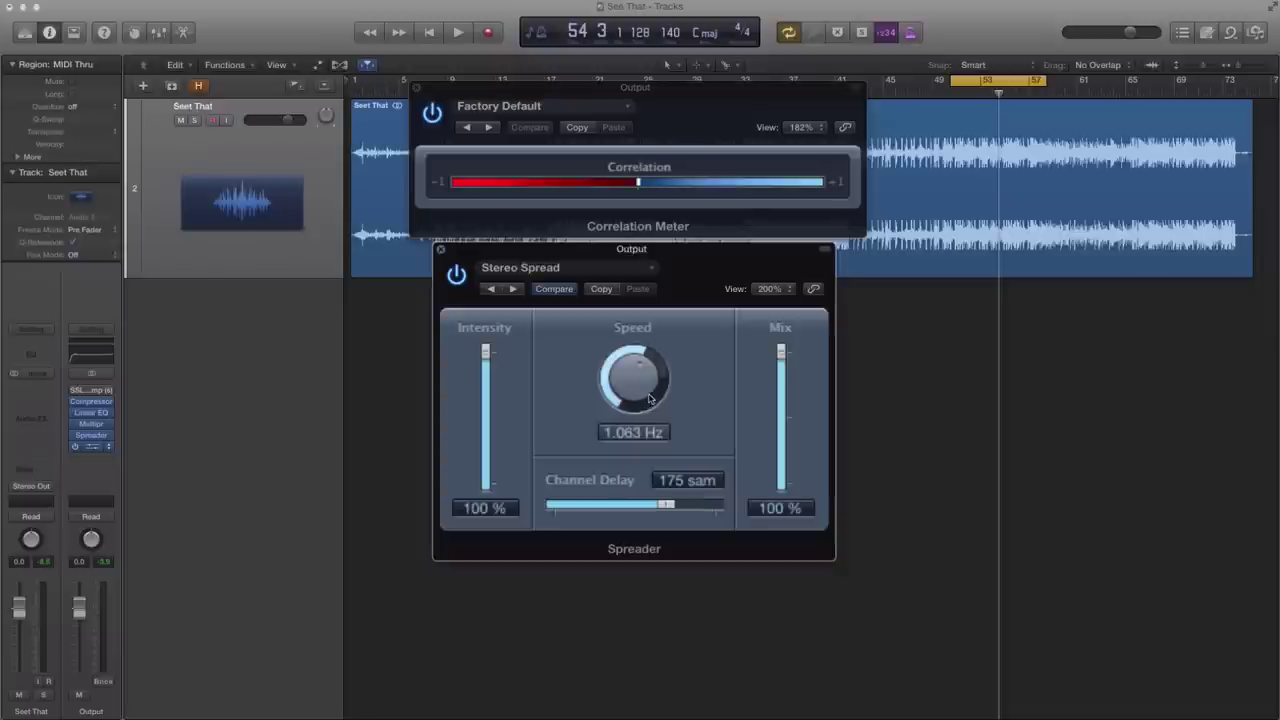
drag(632, 382, 571, 532)
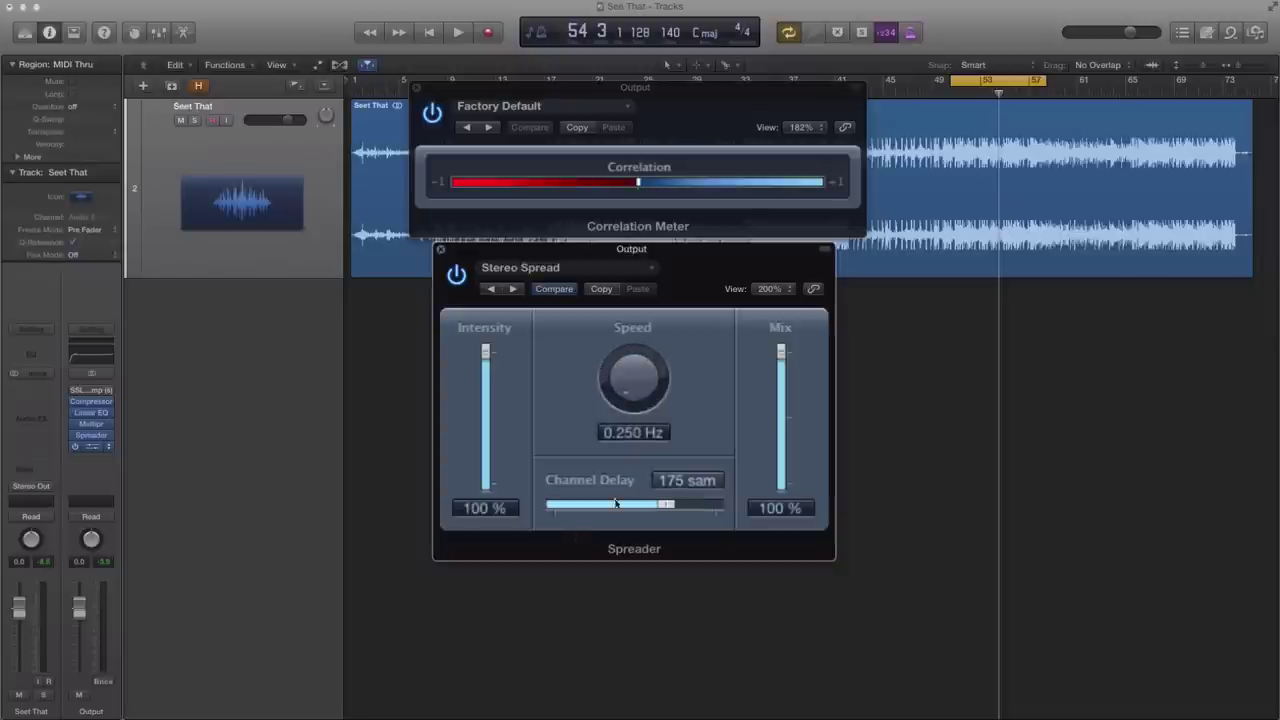
Step: Audition a faster Spreader speed during playback, then return it to 0.250 Hz
drag(633, 380, 636, 230)
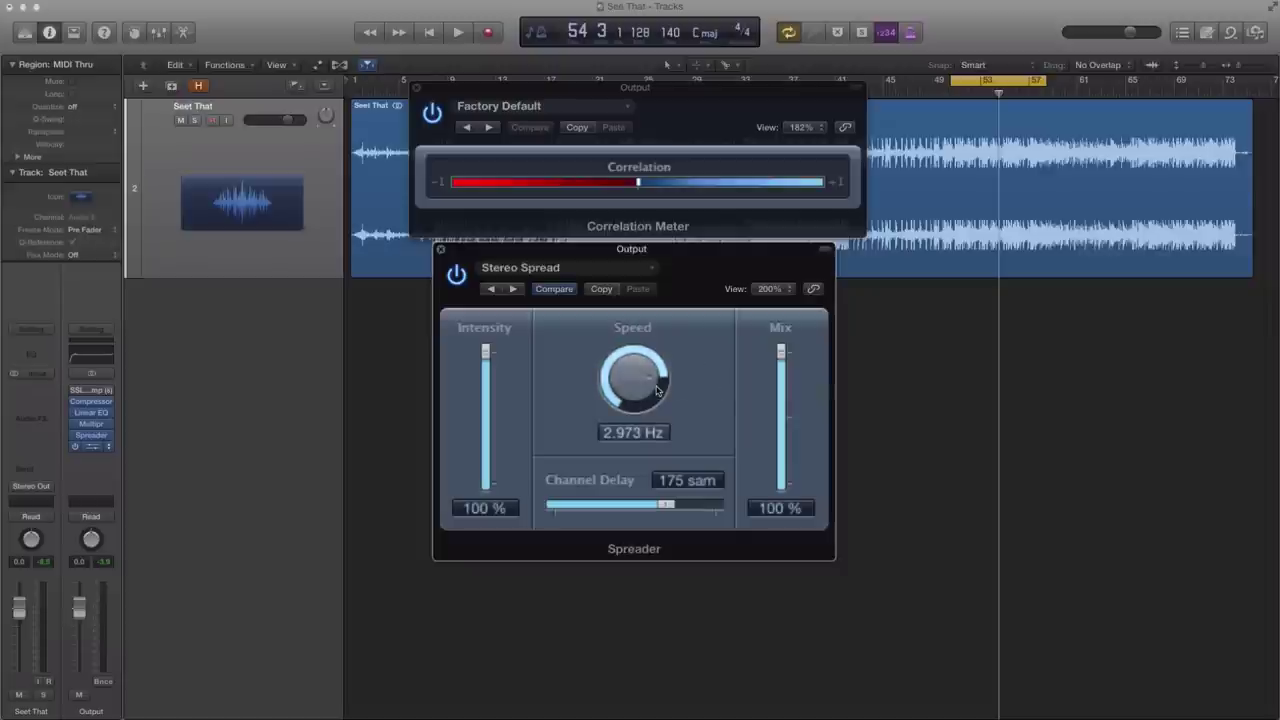
key(space)
drag(634, 380, 538, 572)
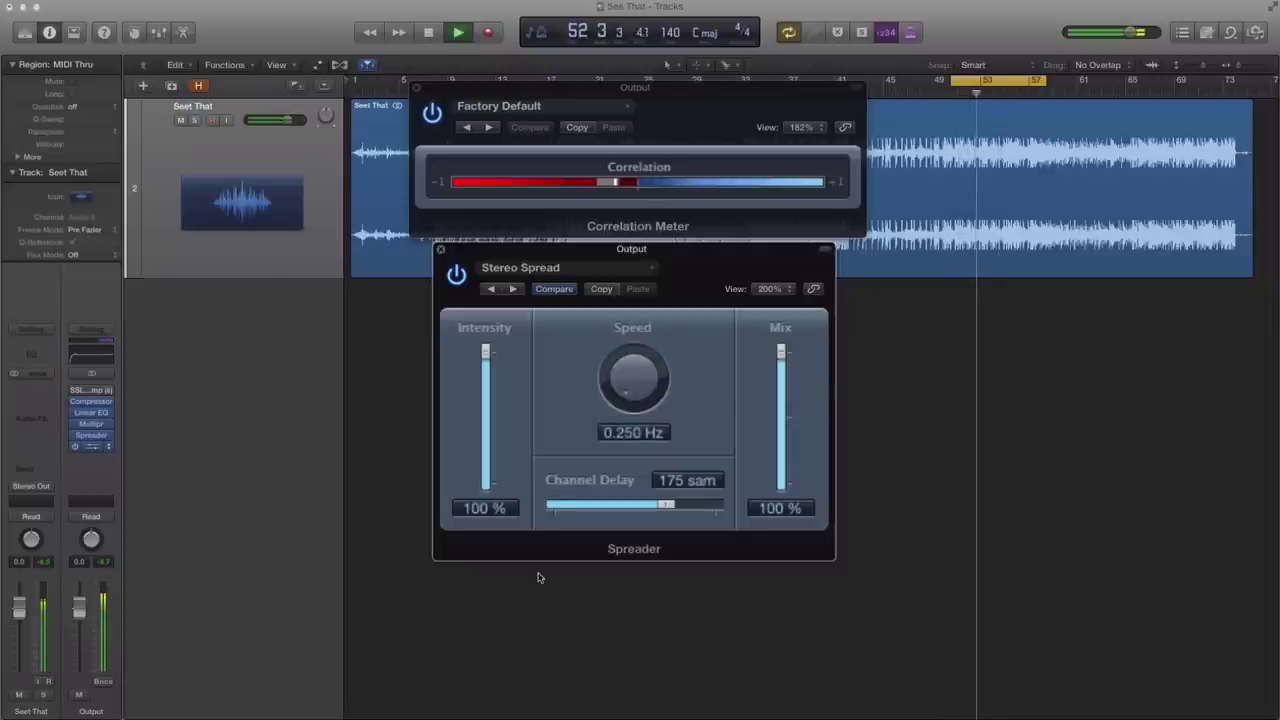
key(space)
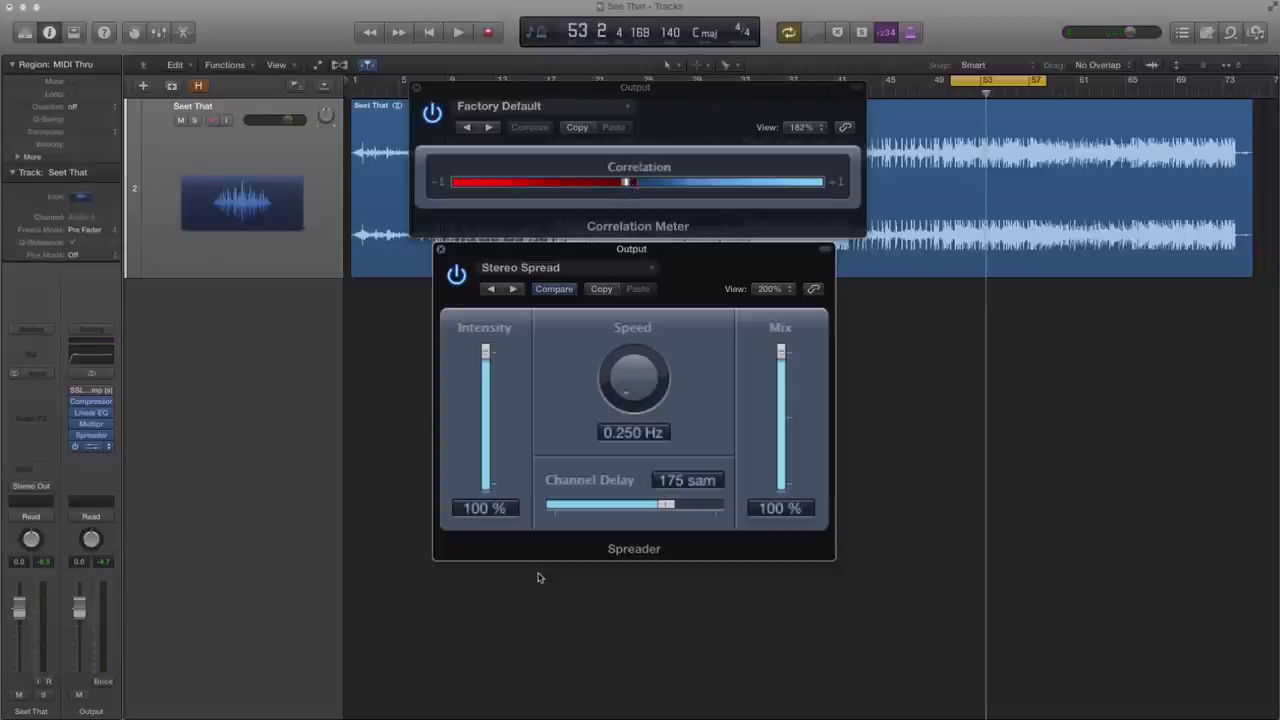
key(space)
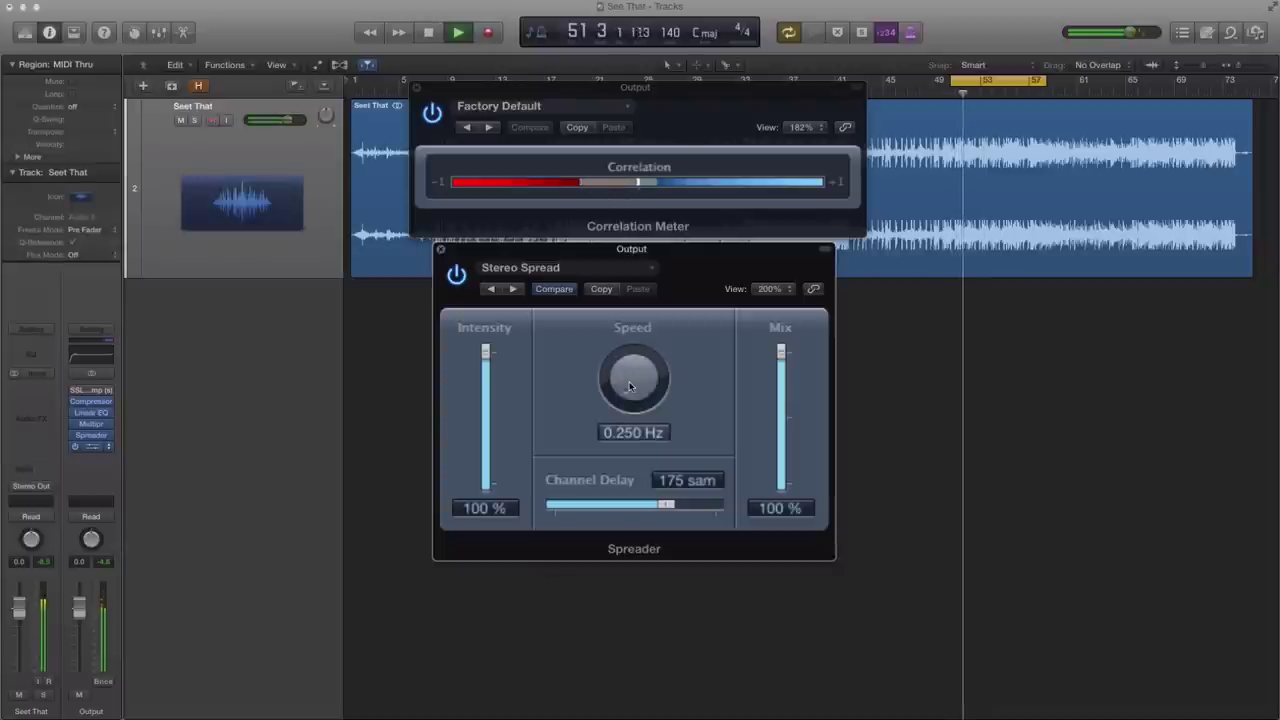
key(space)
Step: Raise the Spreader Speed to about 1.984 Hz and audition it during playback
drag(630, 388, 634, 242)
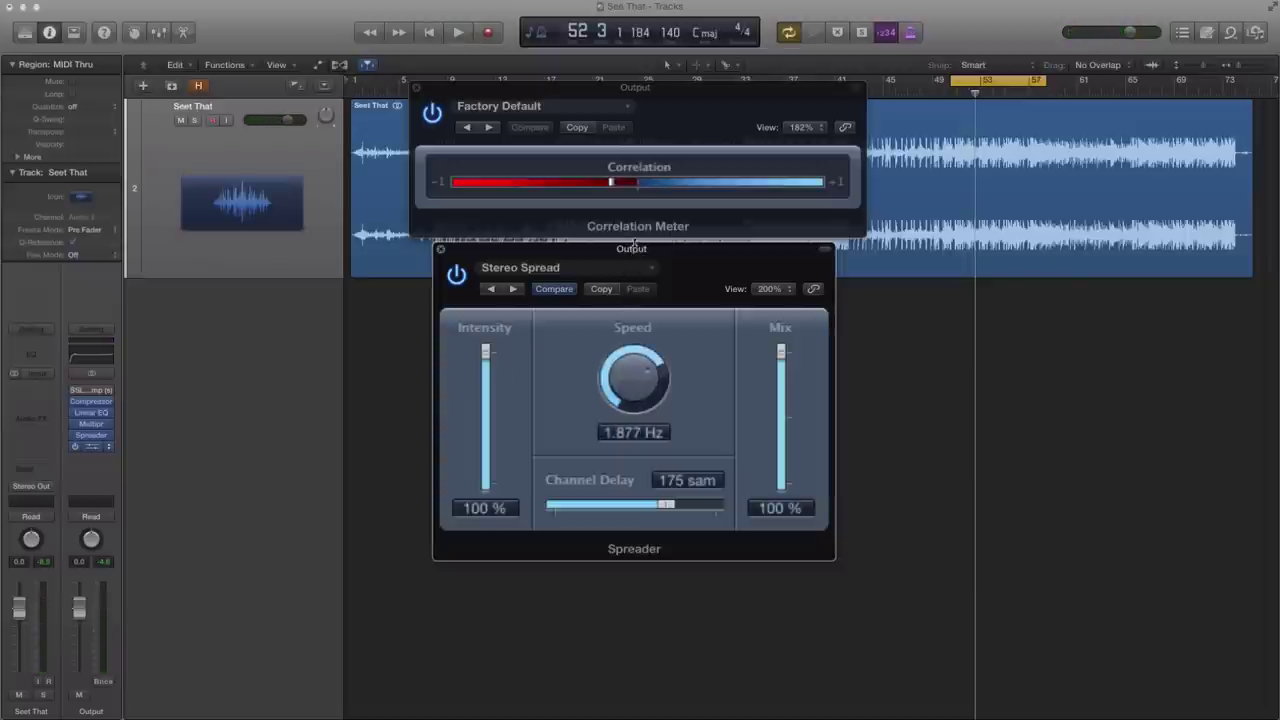
key(space)
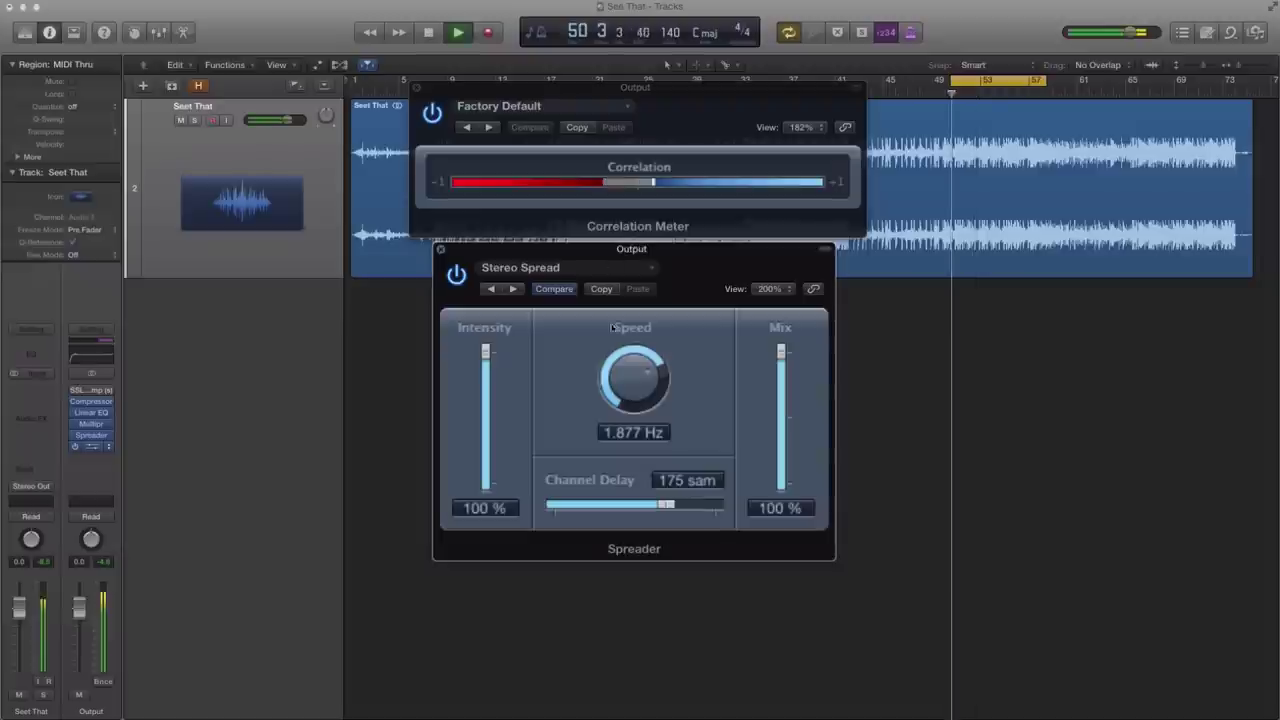
mouse_move(640, 390)
mouse_down()
mouse_move(651, 331)
mouse_move(636, 407)
mouse_up()
key(space)
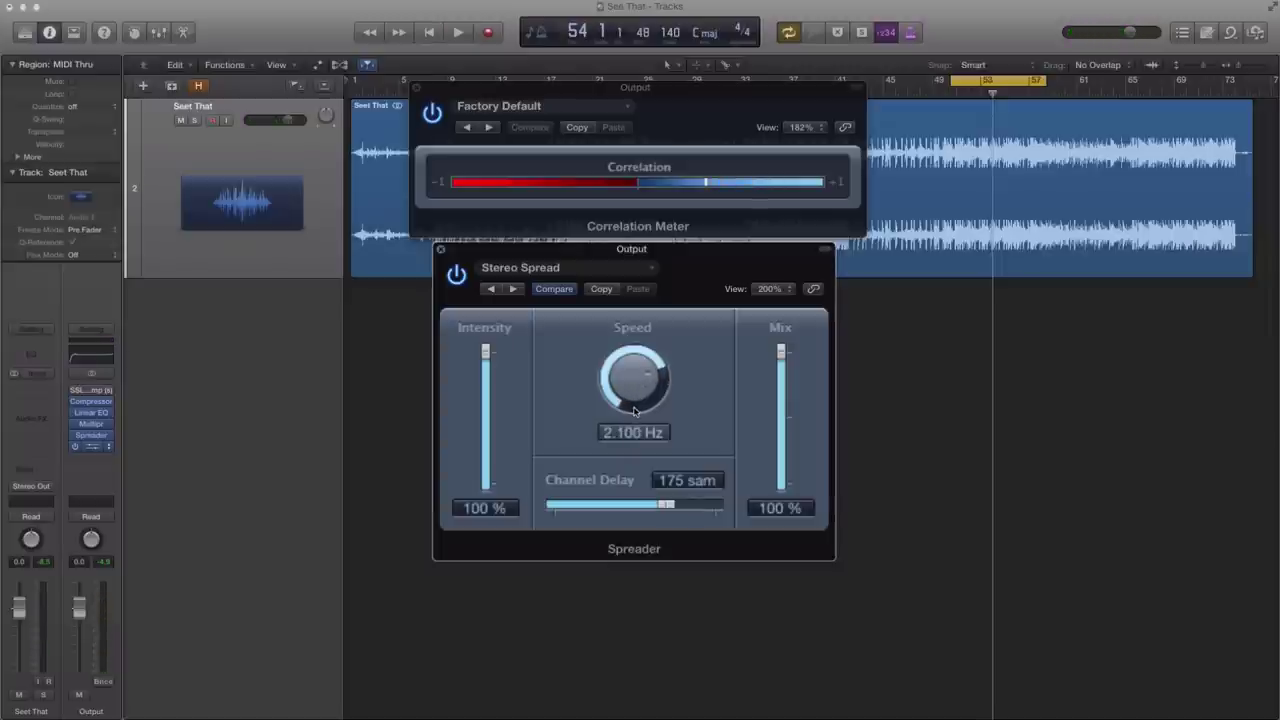
key(space)
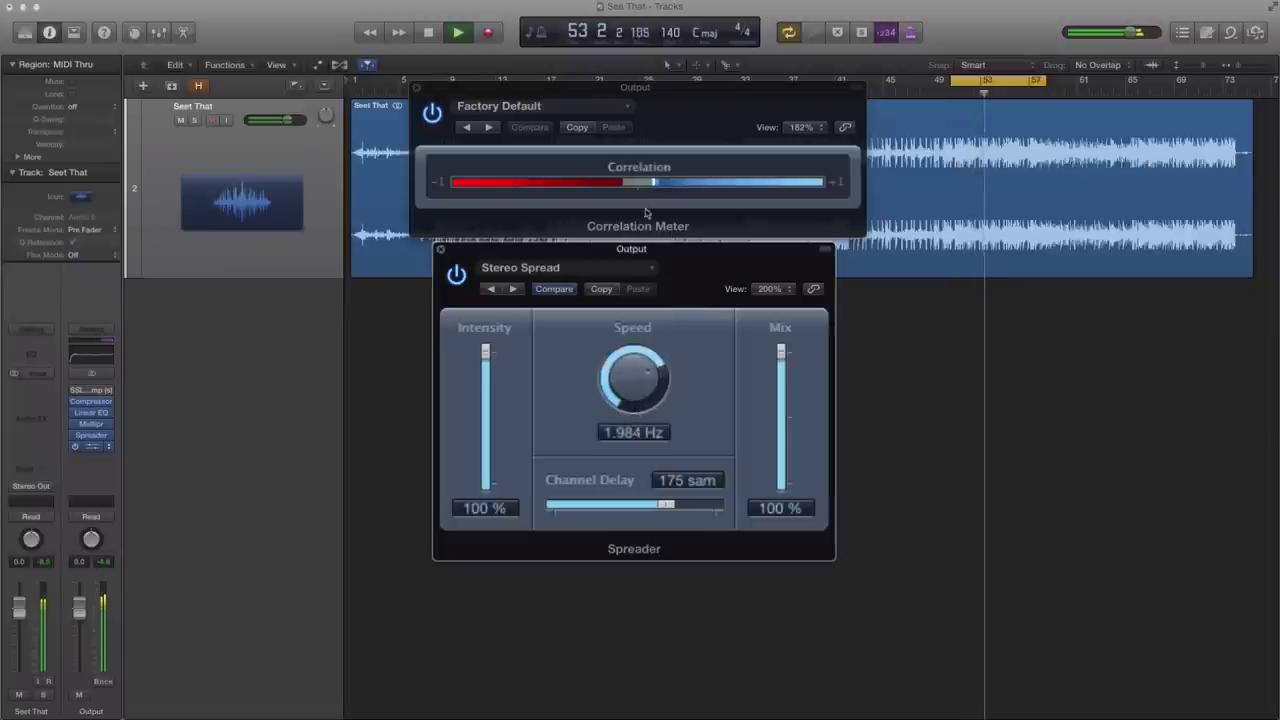
Step: While playing, drop Spreader Intensity from 100% through 60% to 55% and set Speed to 2.041 Hz
key(space)
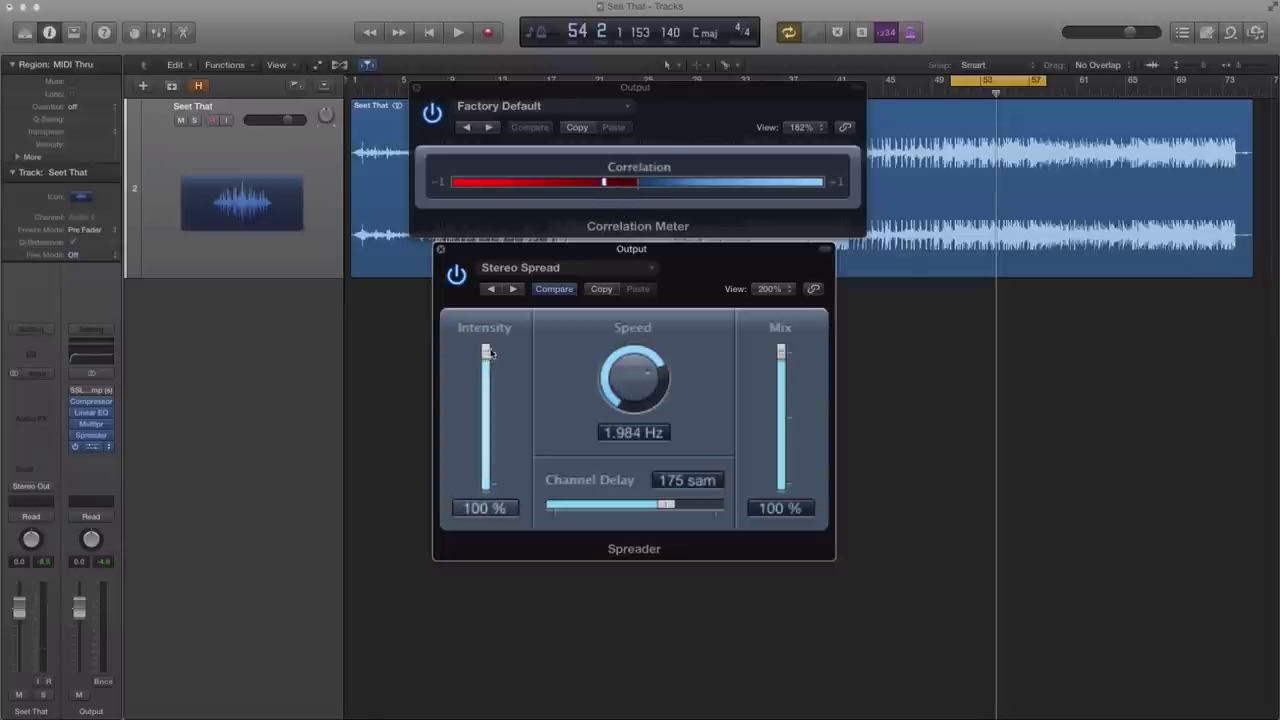
key(space)
drag(488, 352, 485, 405)
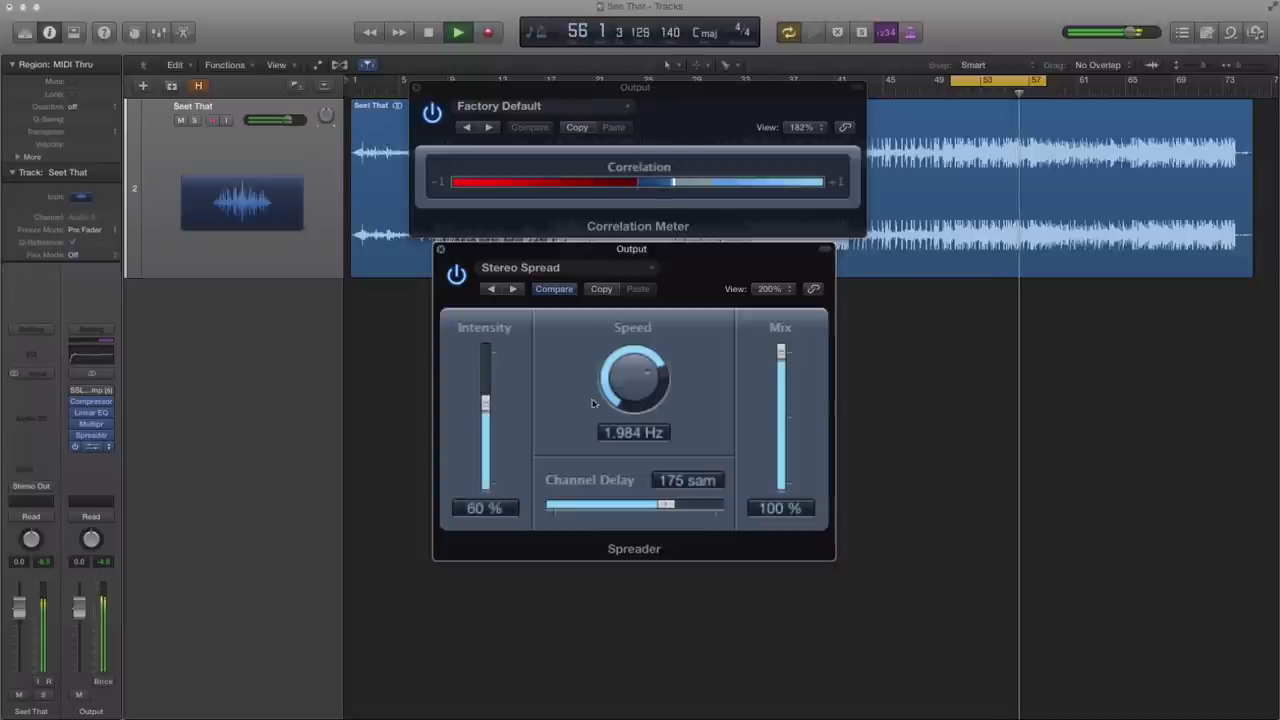
drag(612, 394, 622, 387)
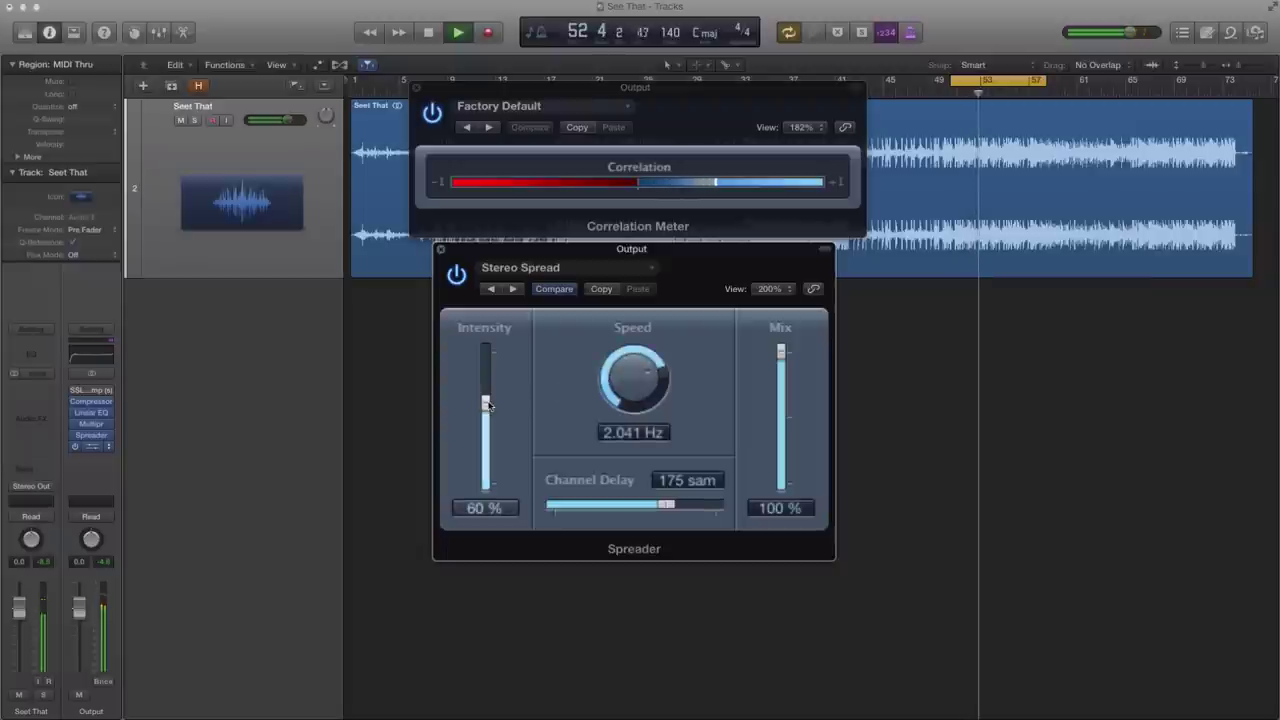
drag(487, 403, 488, 410)
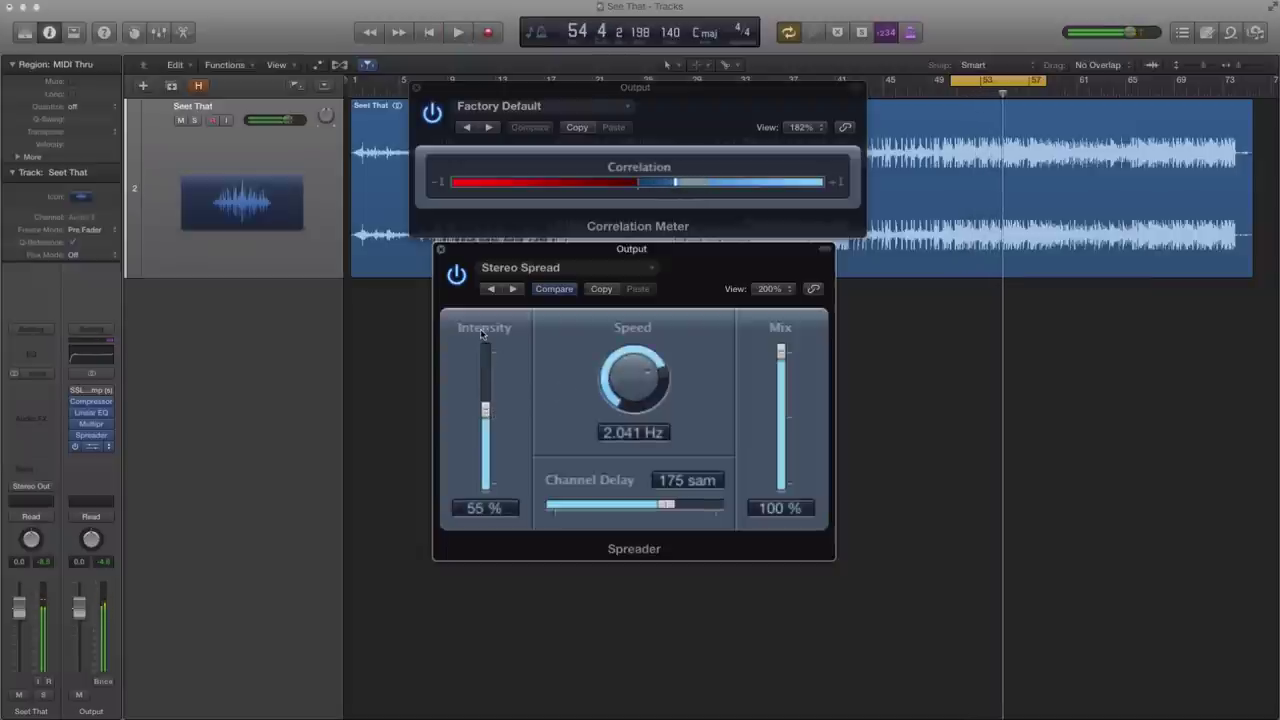
key(space)
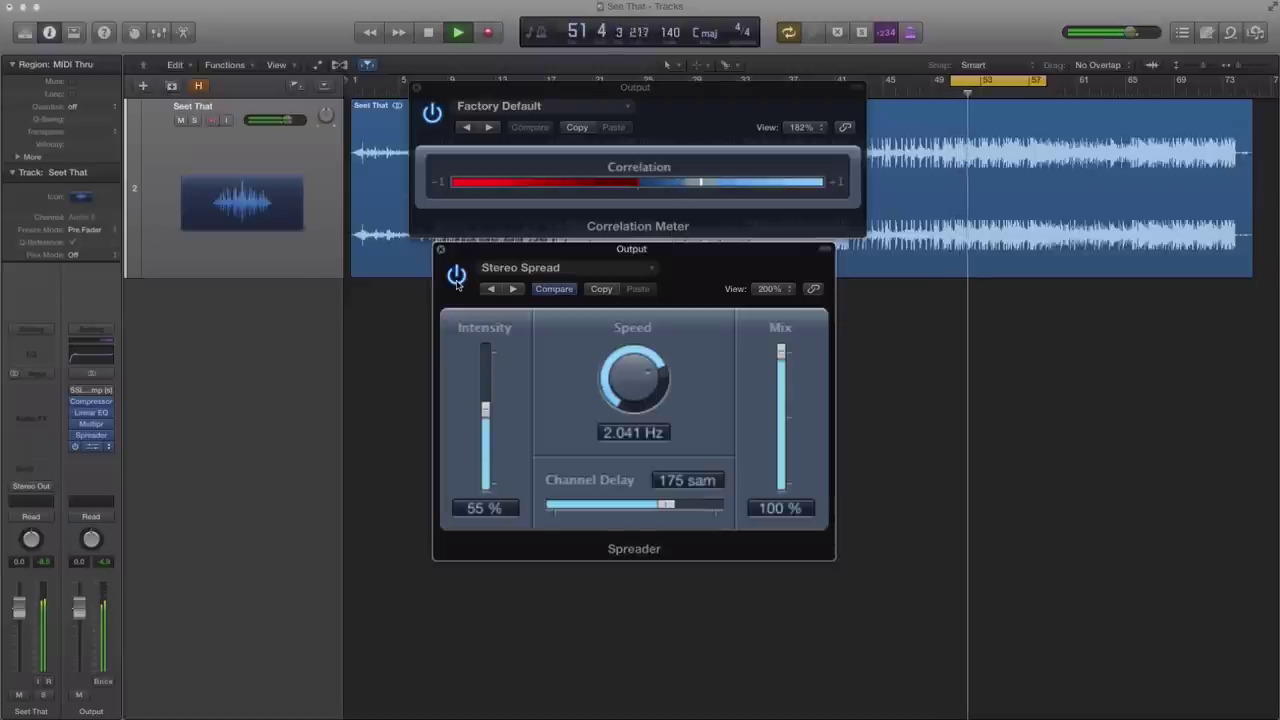
click(456, 276)
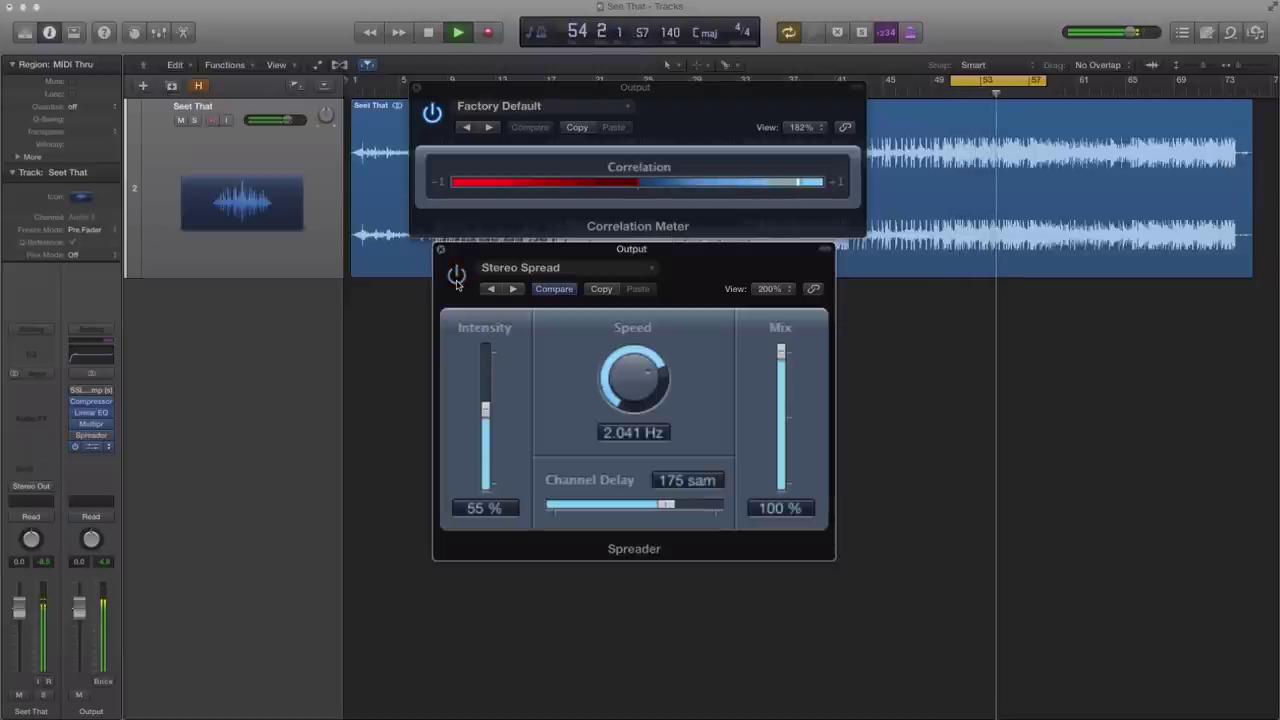
click(456, 280)
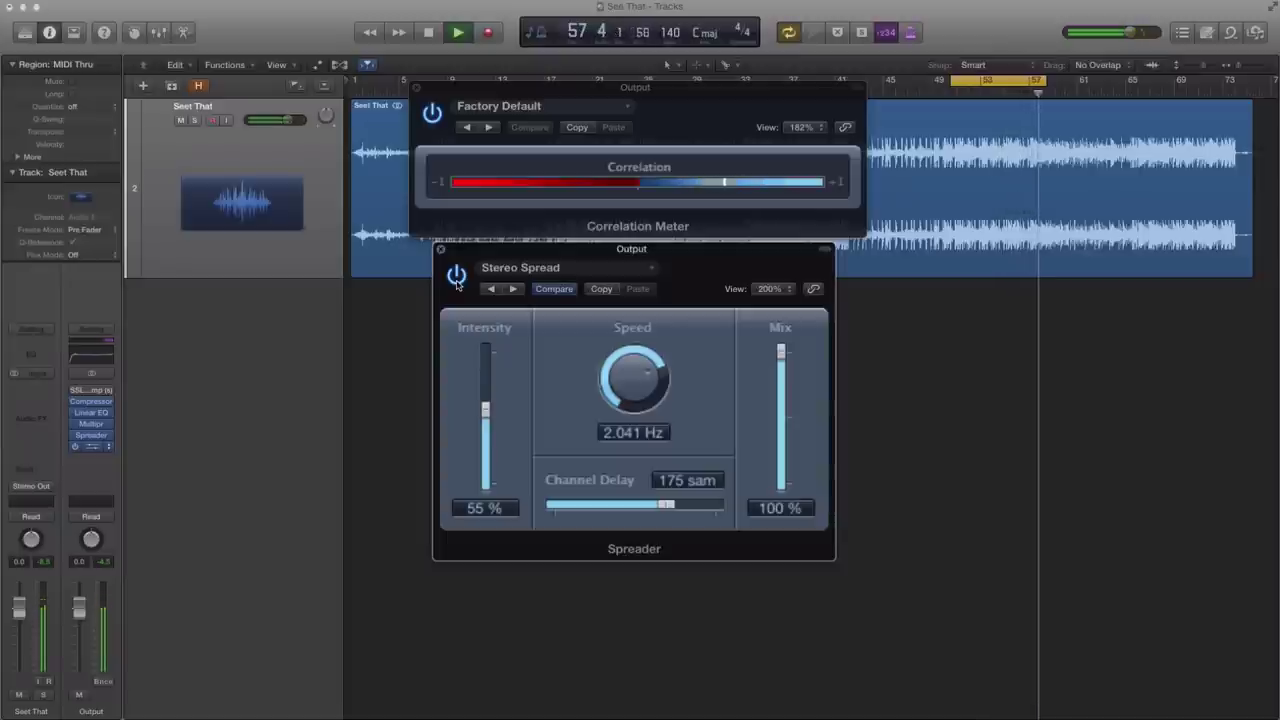
click(456, 278)
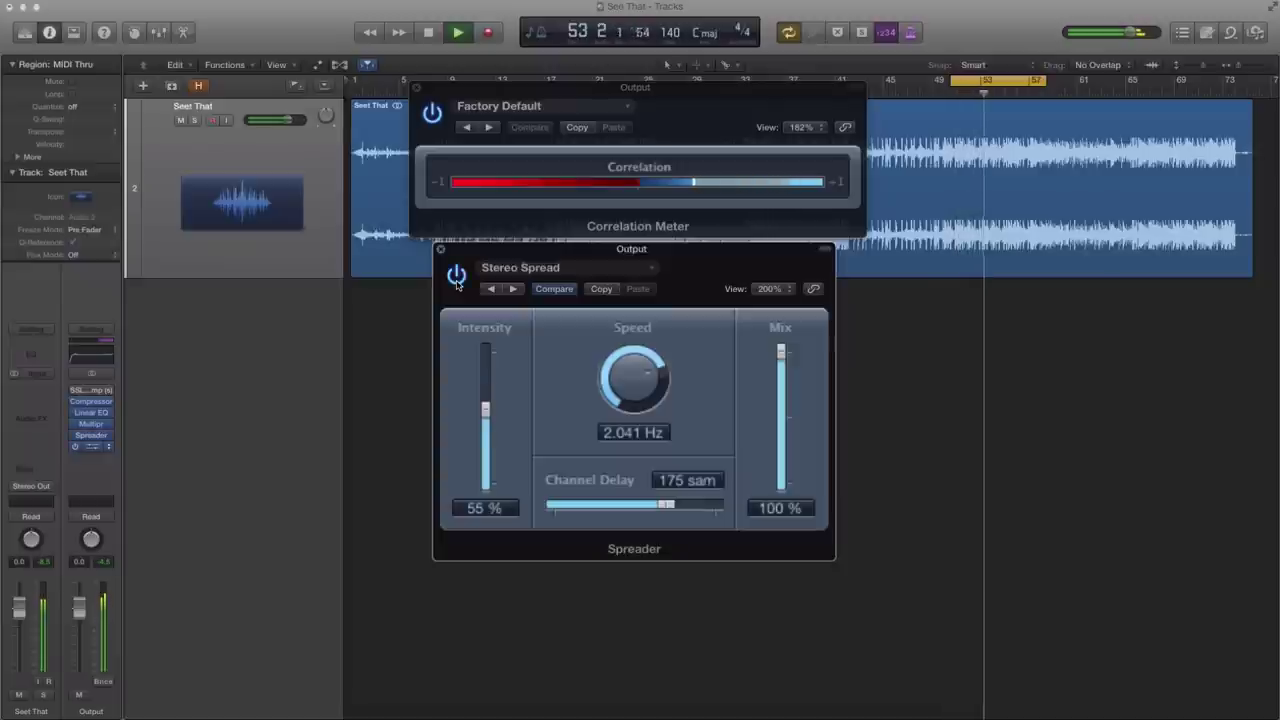
key(space)
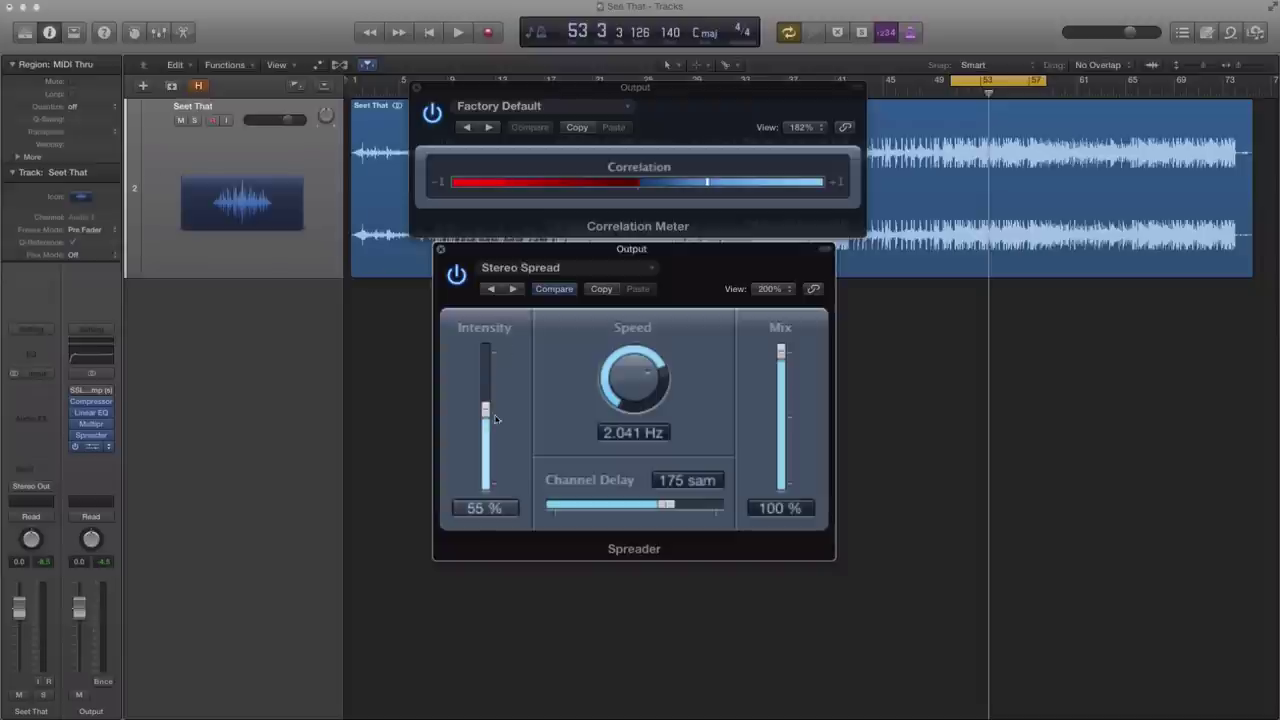
Step: Bring Spreader Intensity up to 100% then settle it at 60%, and lower the Correlation Meter window
drag(484, 420, 482, 362)
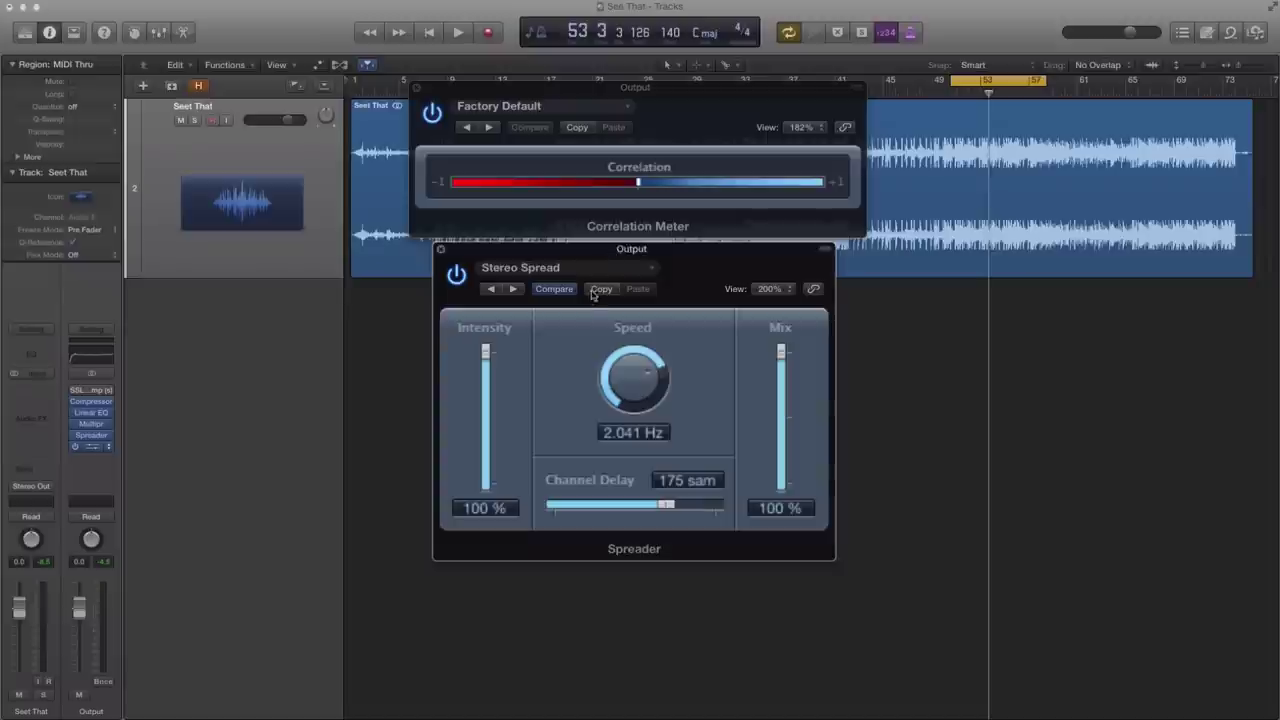
drag(485, 355, 487, 400)
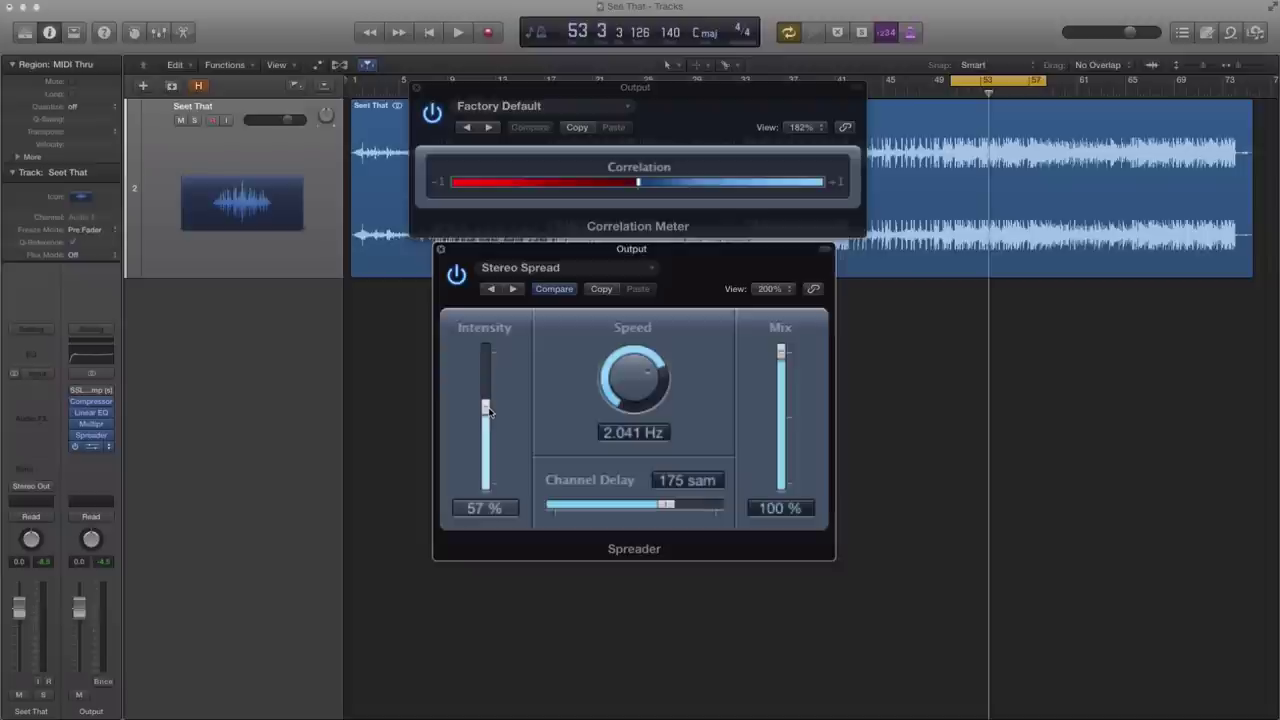
drag(487, 408, 487, 403)
drag(422, 92, 425, 334)
Step: Turn off Cycle and play from bar 4, jumping to bars 24, 39 and 49 to check correlation
click(987, 87)
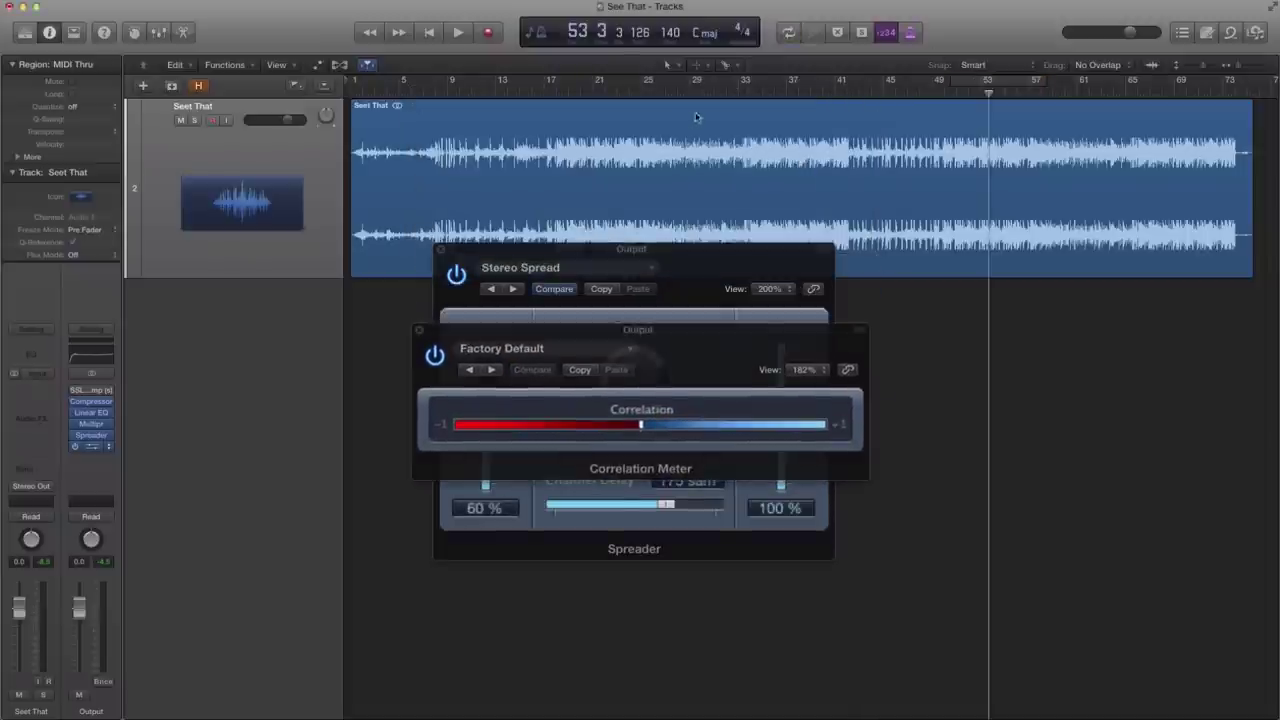
click(400, 93)
key(space)
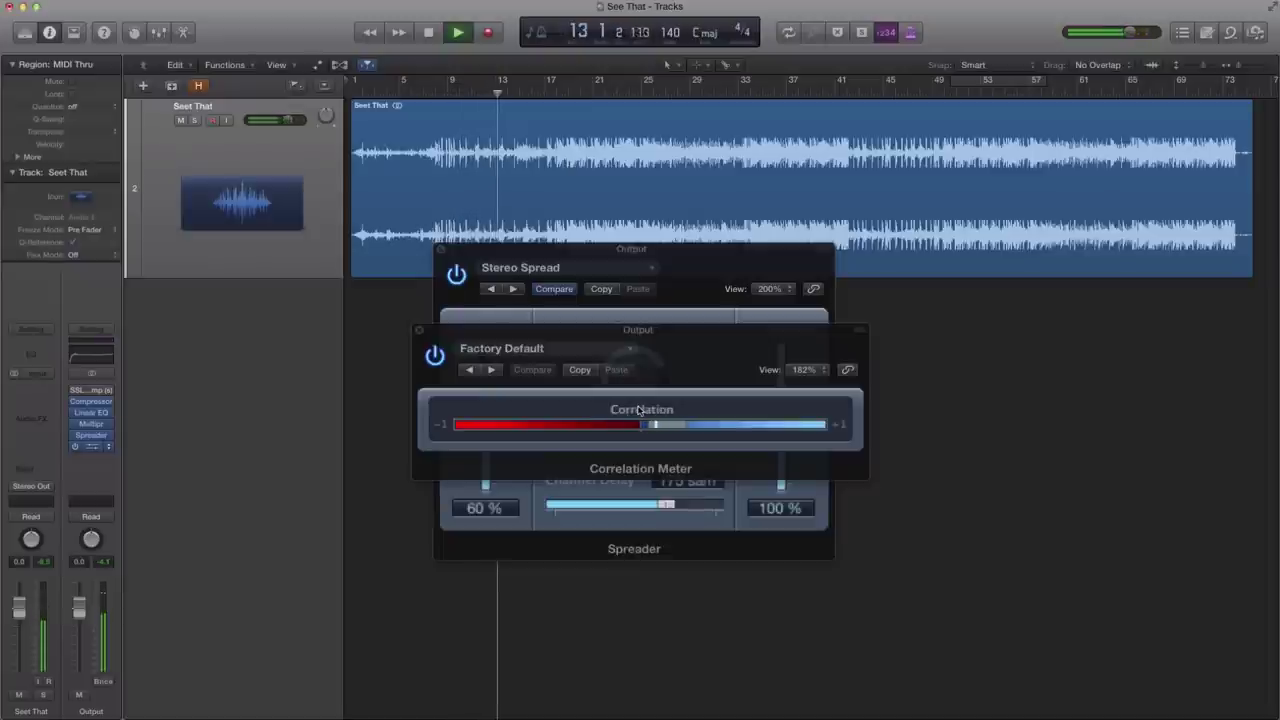
click(632, 92)
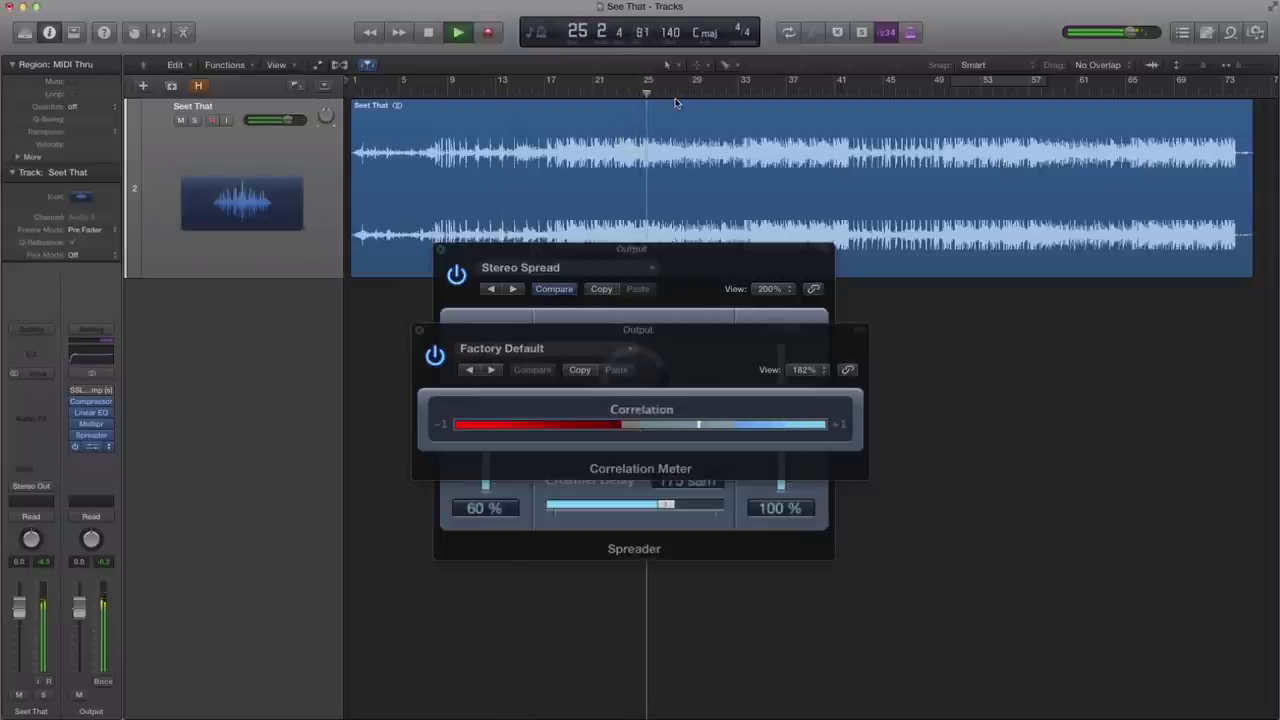
click(815, 93)
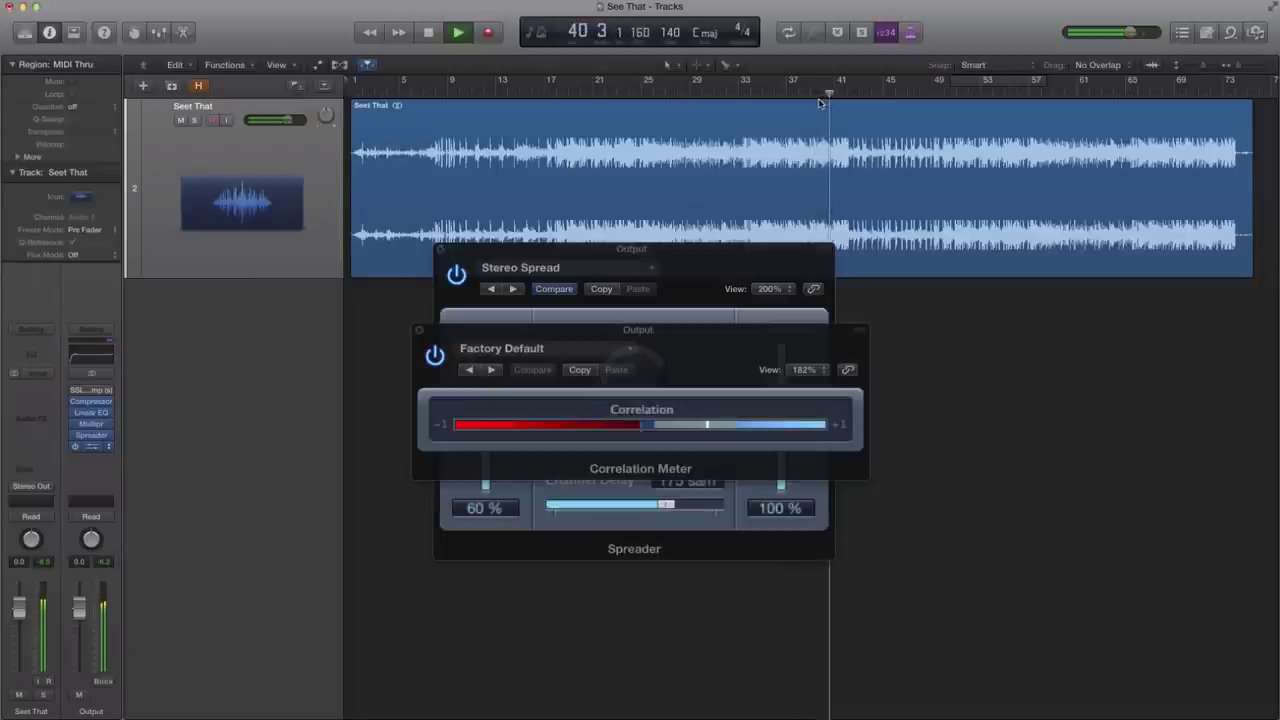
click(937, 93)
key(space)
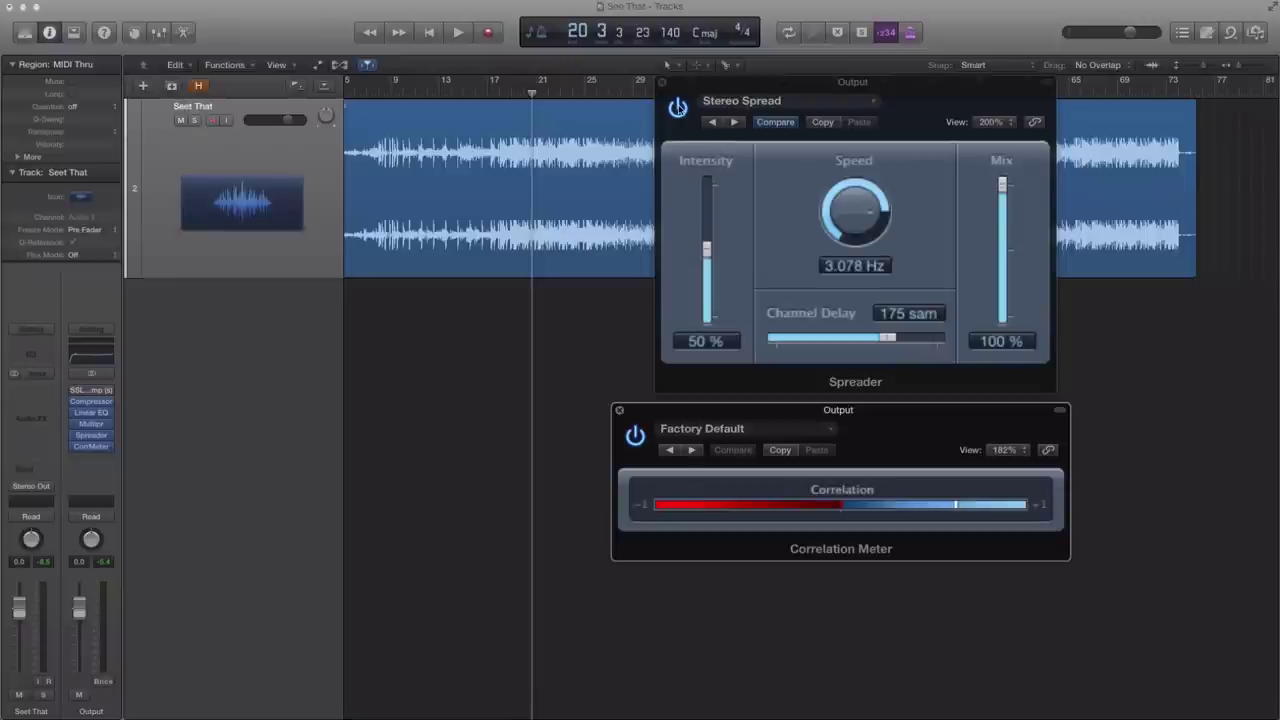
key(space)
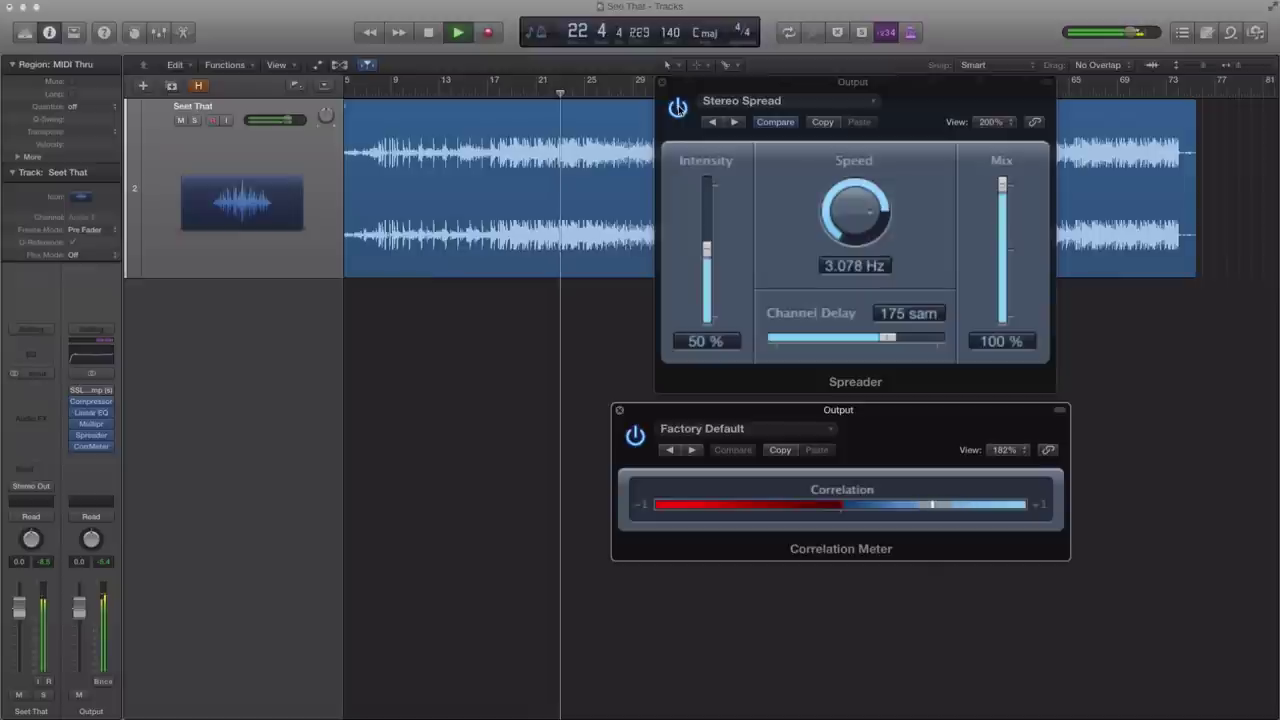
click(678, 108)
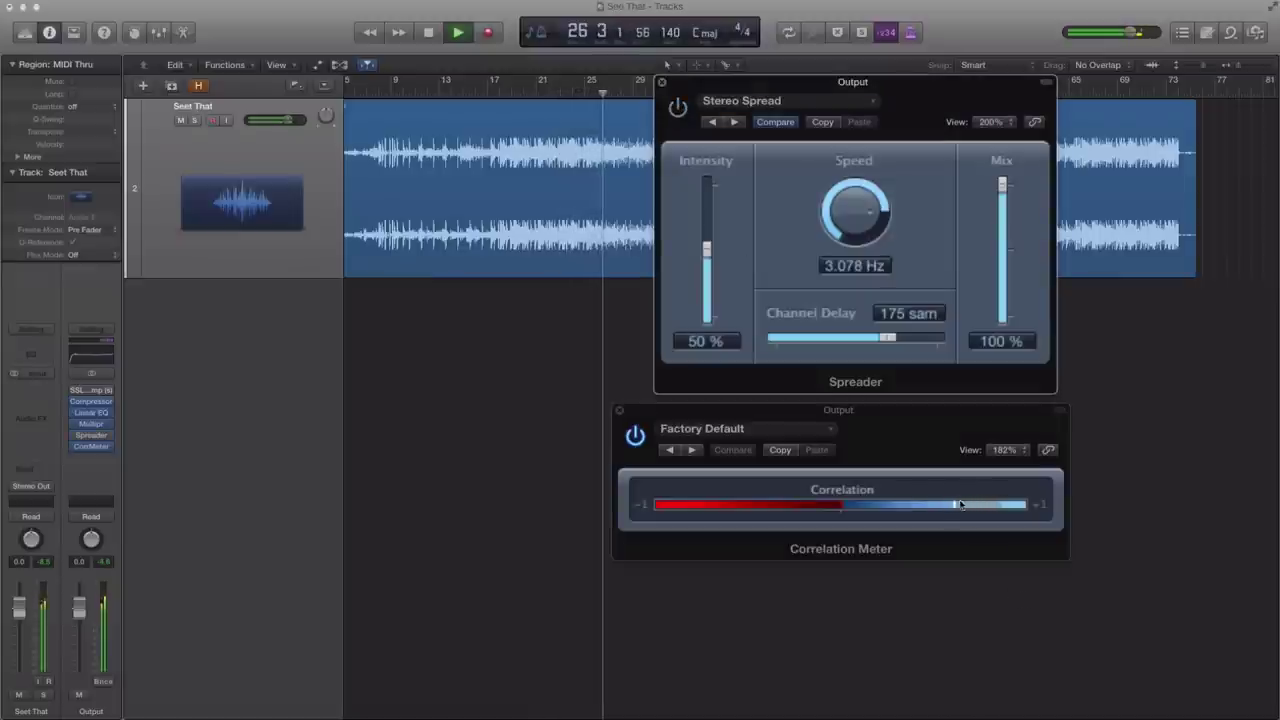
click(677, 108)
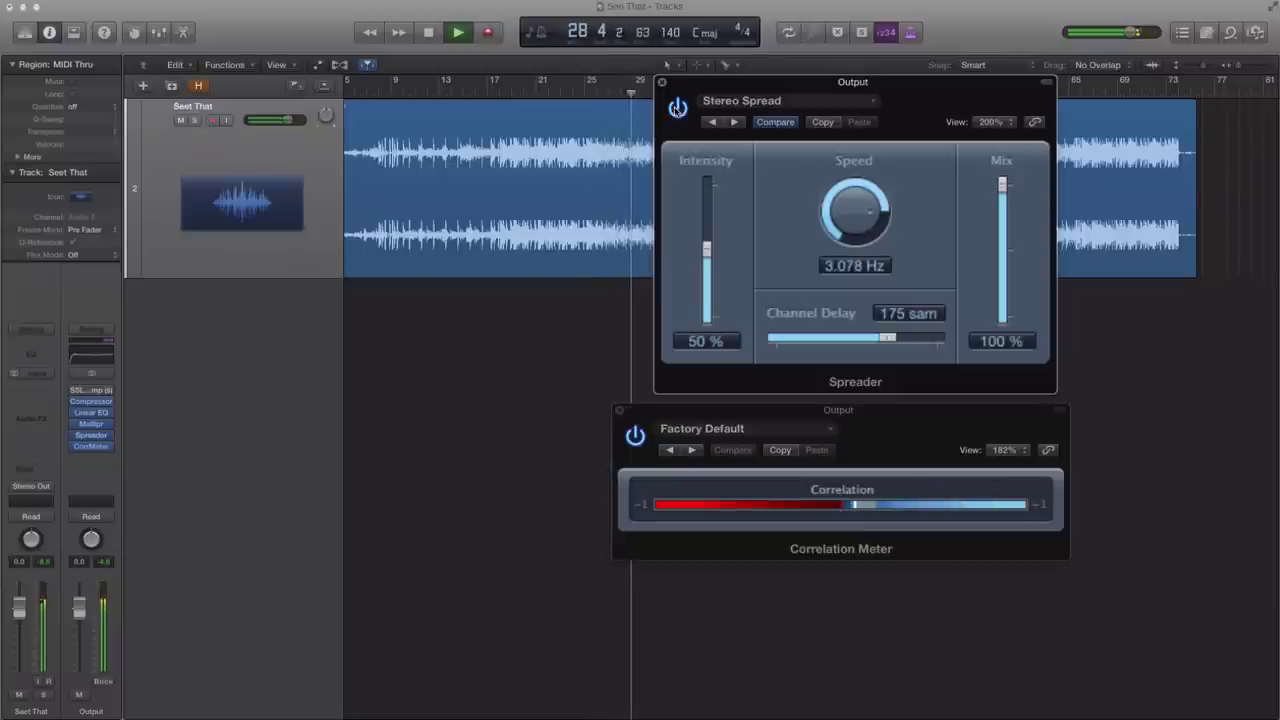
key(space)
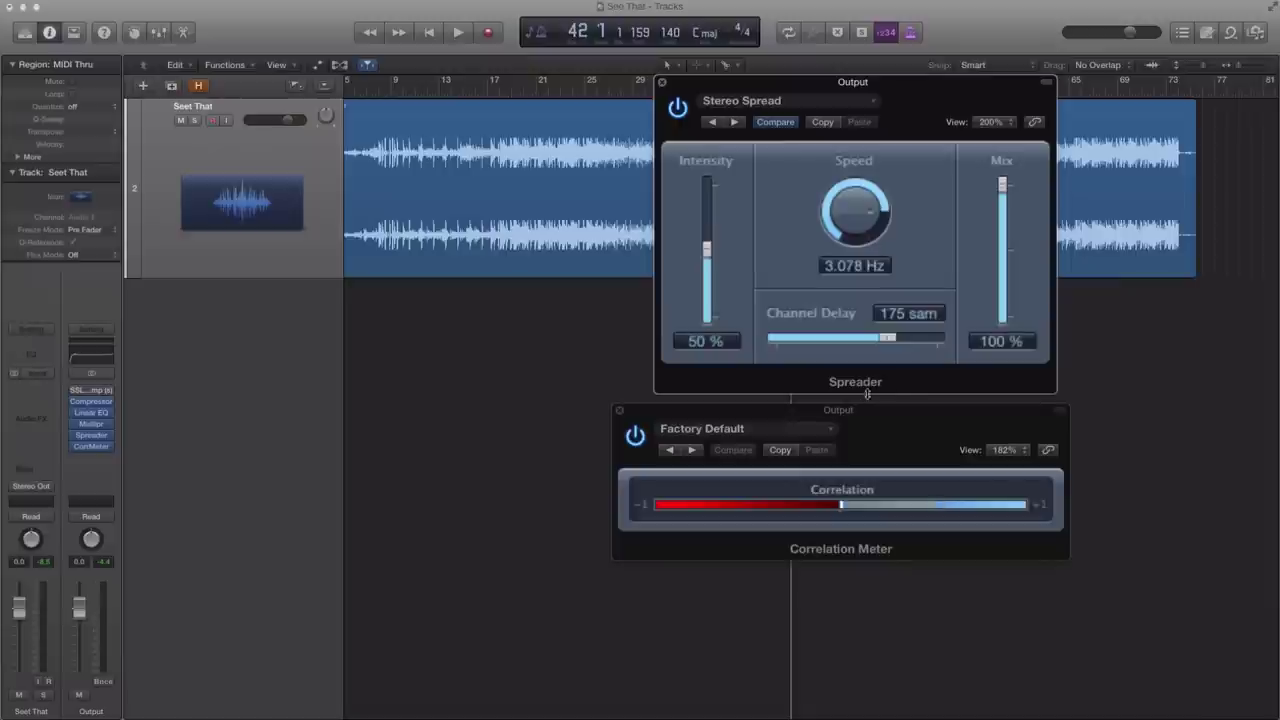
Step: Close the Correlation Meter window and move the Spreader window toward the centre
click(618, 411)
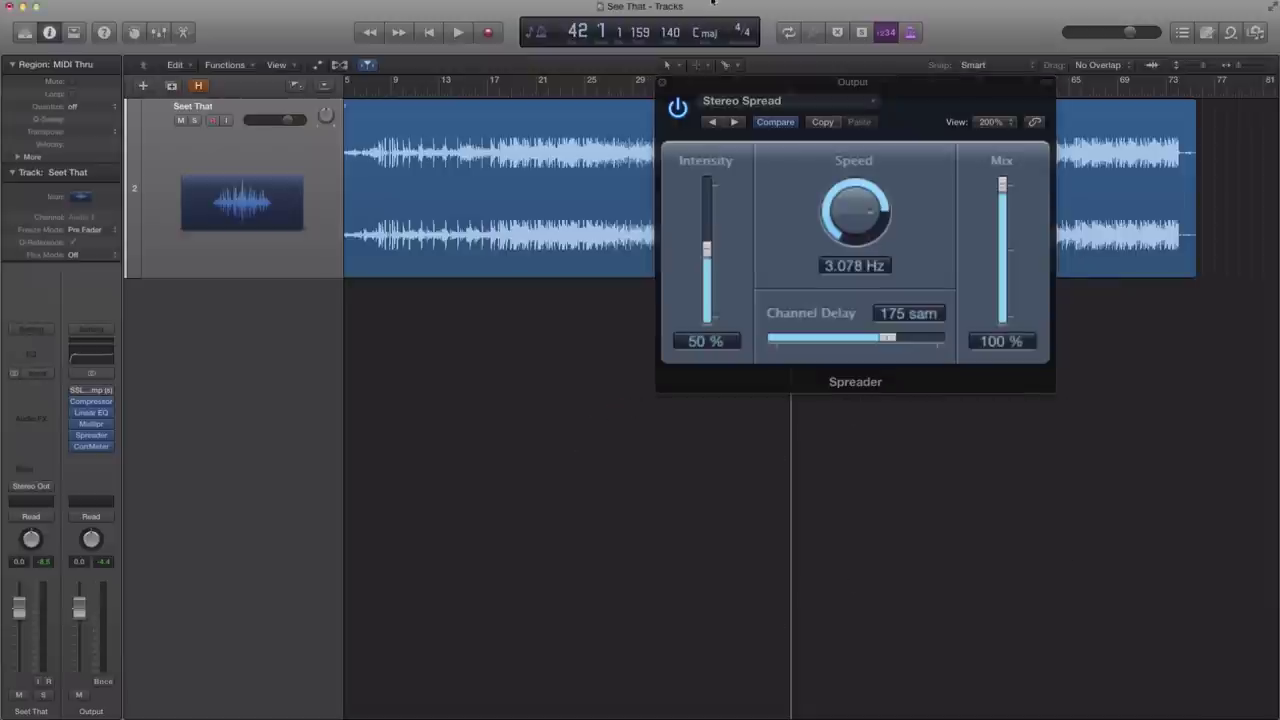
drag(660, 86, 490, 183)
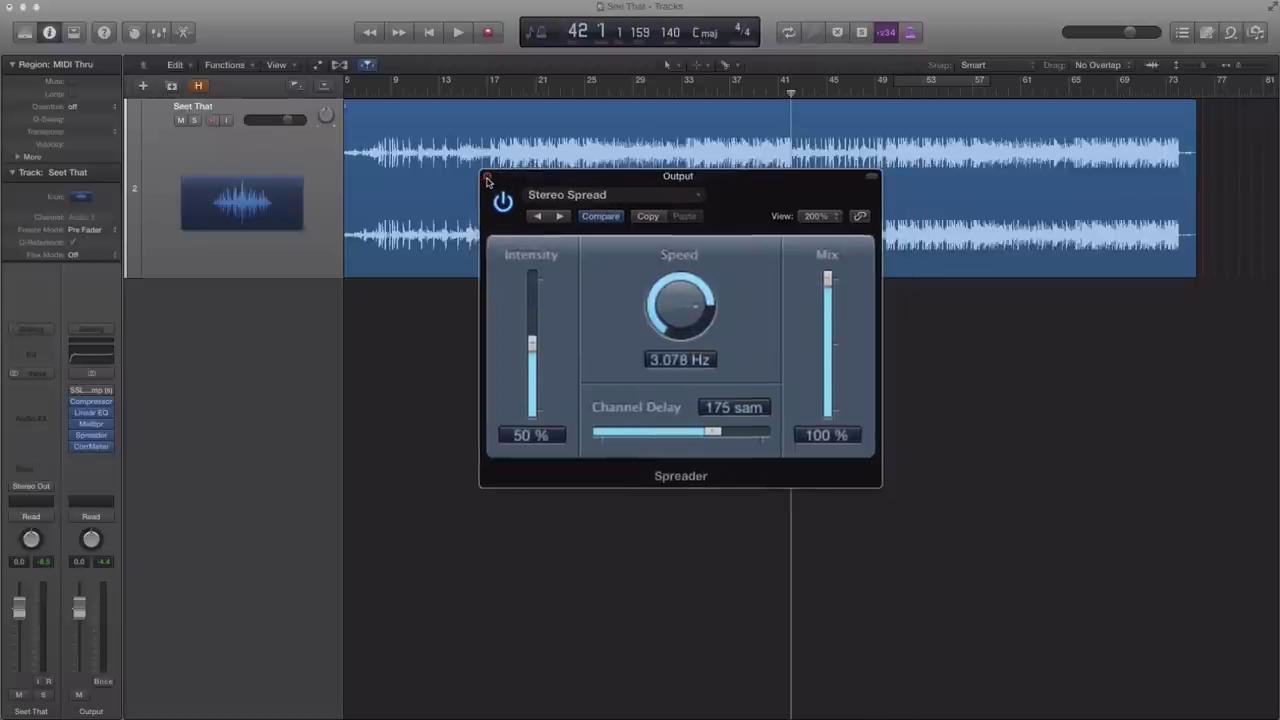